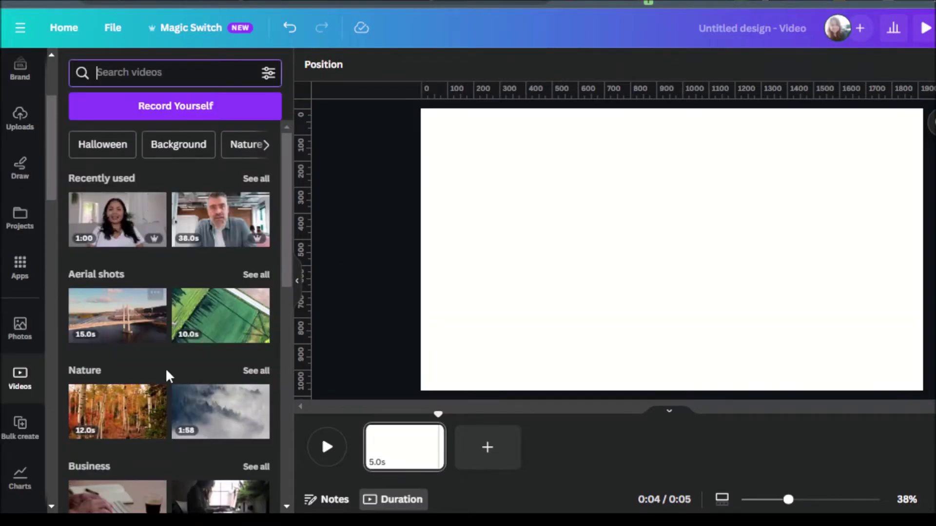
Add the 1:00 headset presenter video from Recently used to the blank page, then deselect it
scroll(28, 390, "down", 1)
scroll(29, 387, "up", 1)
scroll(31, 385, "up", 1)
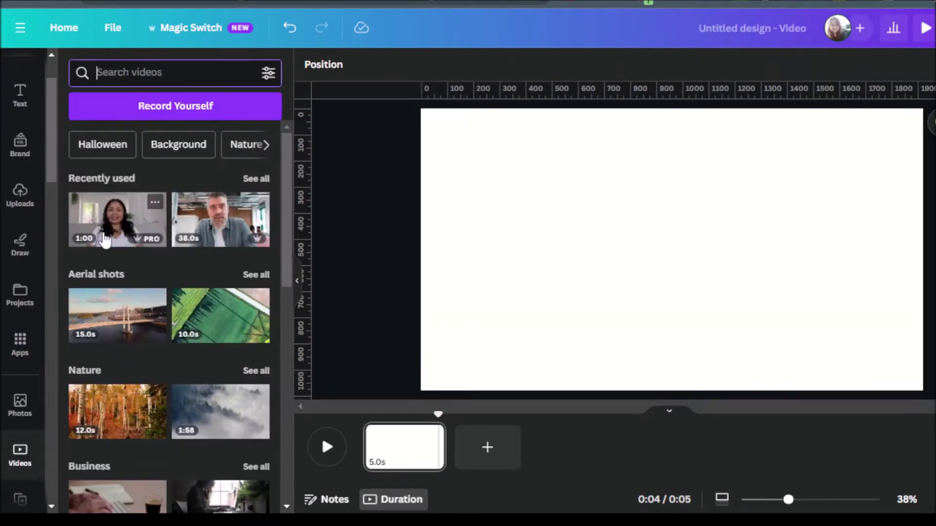
left_click(107, 210)
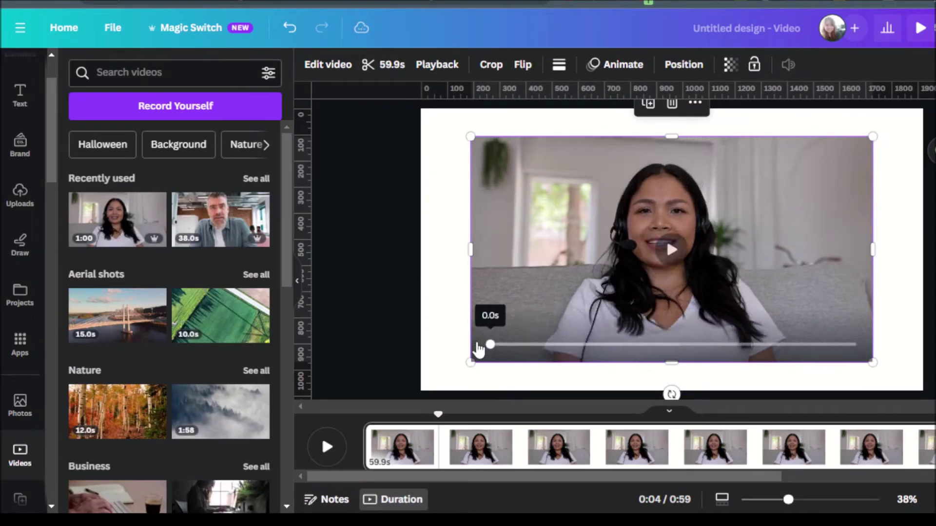
left_click(429, 317)
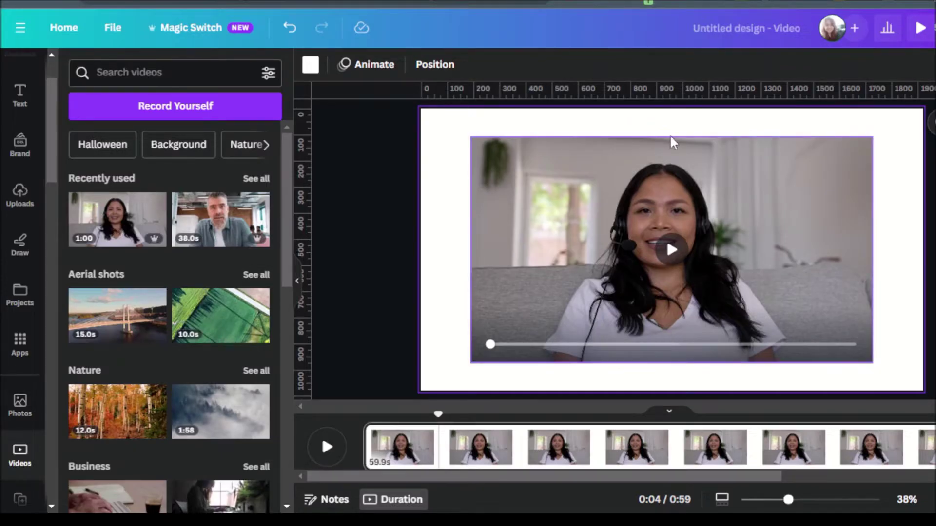
Set the presenter video as the page background and rewind playback to 0:00
right_click(671, 250)
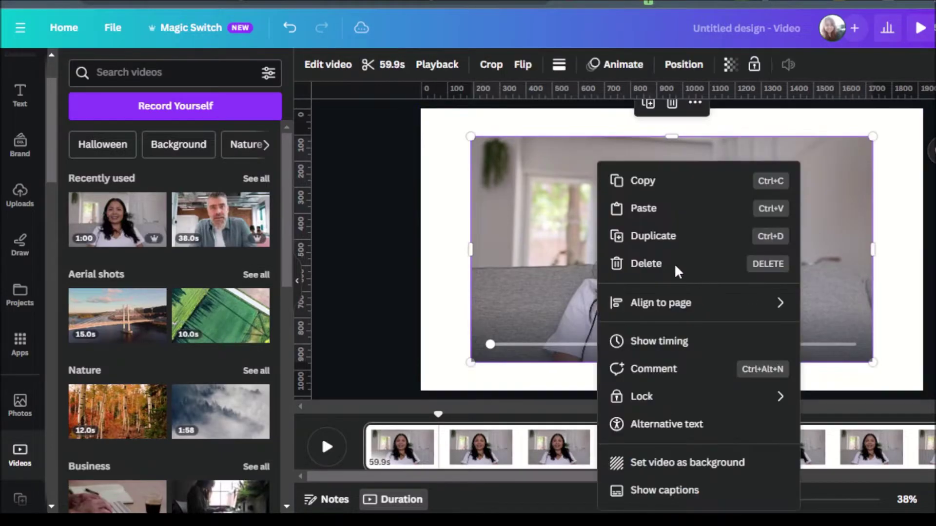
left_click(706, 462)
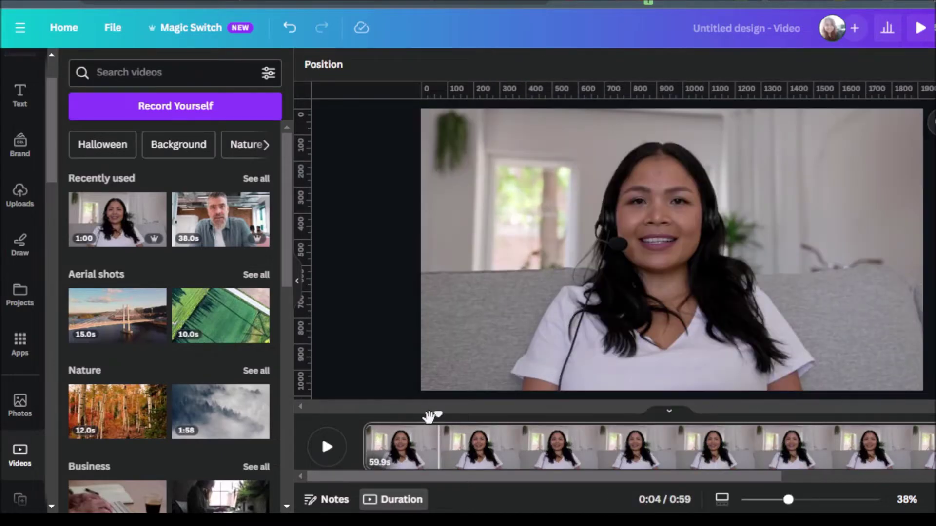
left_click_drag(435, 415, 302, 420)
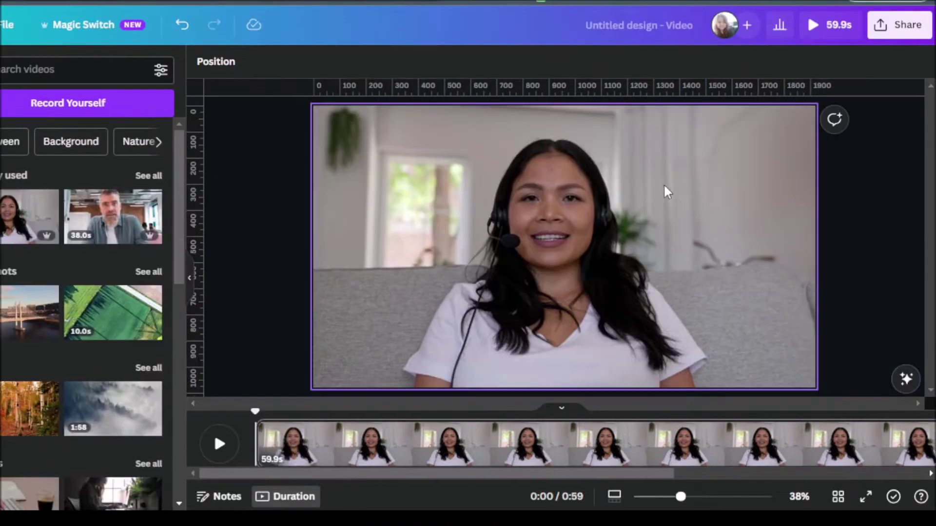
Download the opening frame as a 1,920 × 1,080 px PNG
left_click(900, 25)
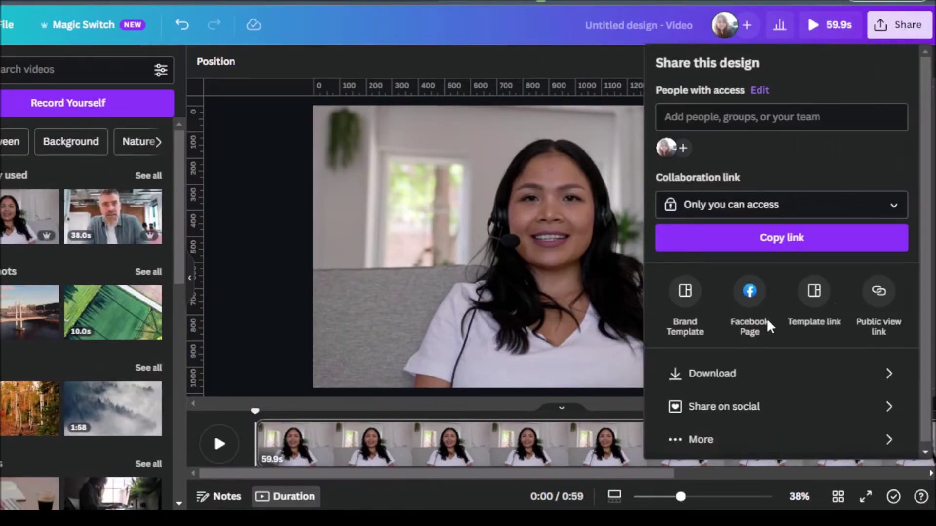
left_click(721, 380)
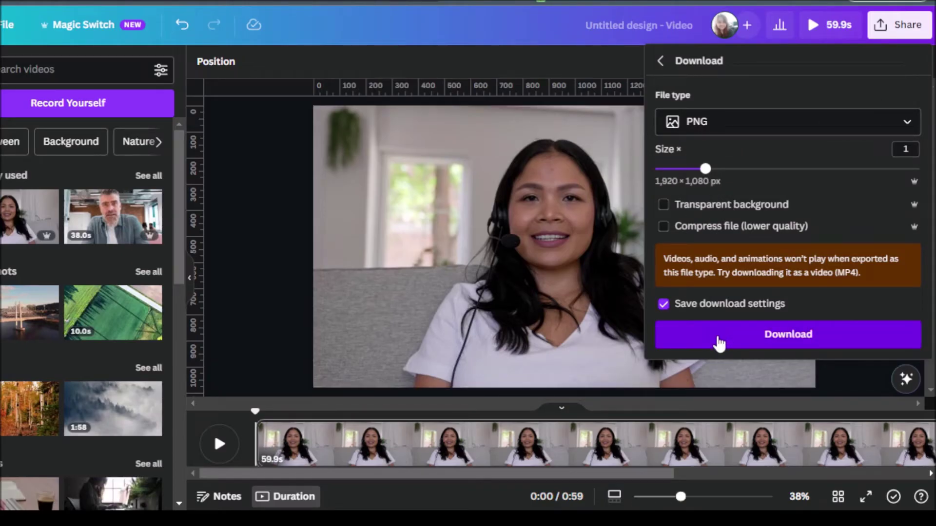
left_click(700, 341)
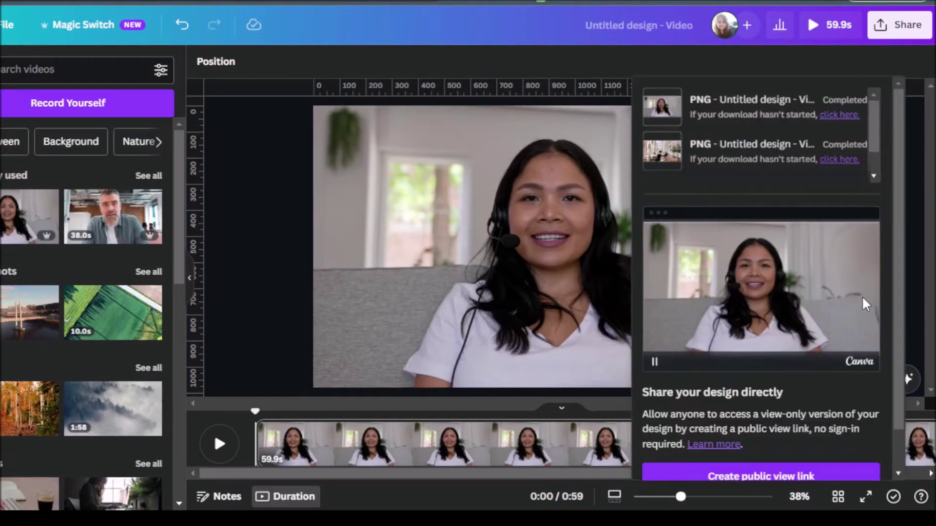
left_click(920, 226)
left_click(575, 444)
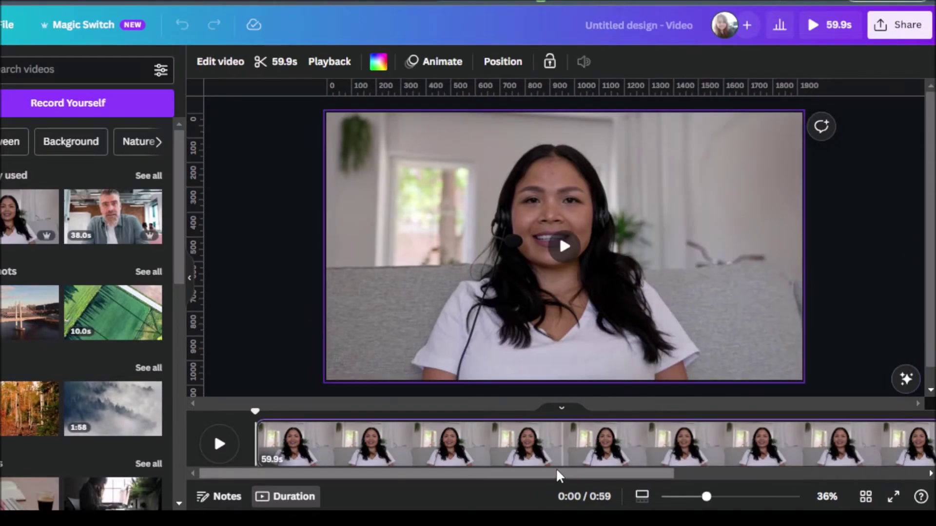
Add a 5-second page after the video and place the uploaded presenter PNG on it
left_click_drag(557, 476, 902, 461)
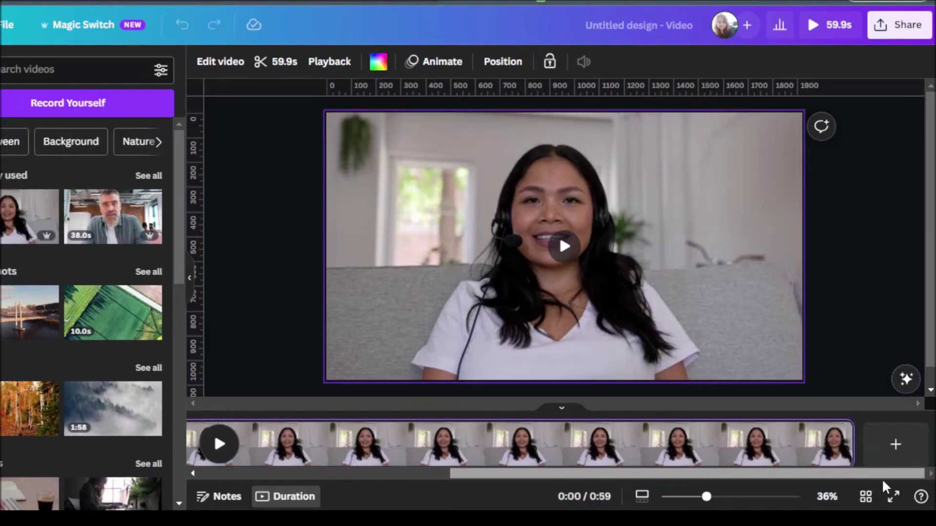
left_click(902, 456)
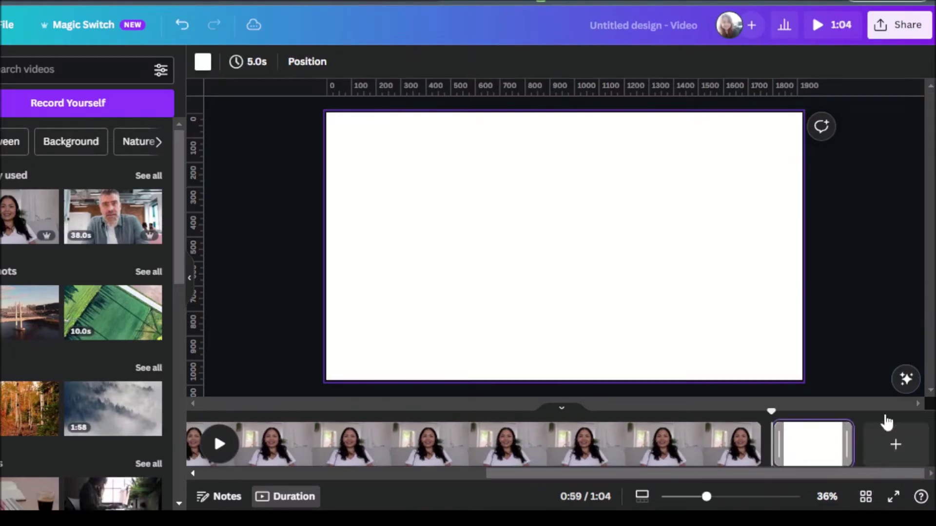
left_click_drag(610, 54, 78, 251)
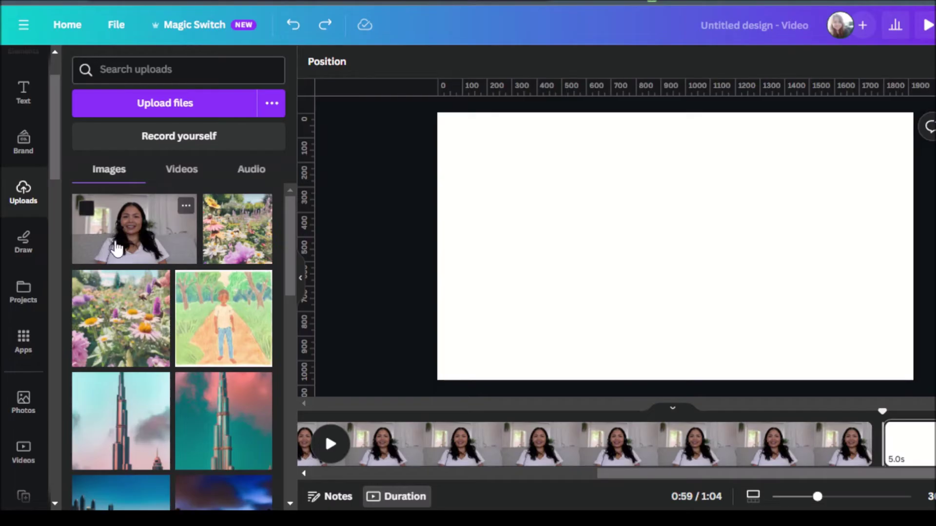
left_click(838, 416)
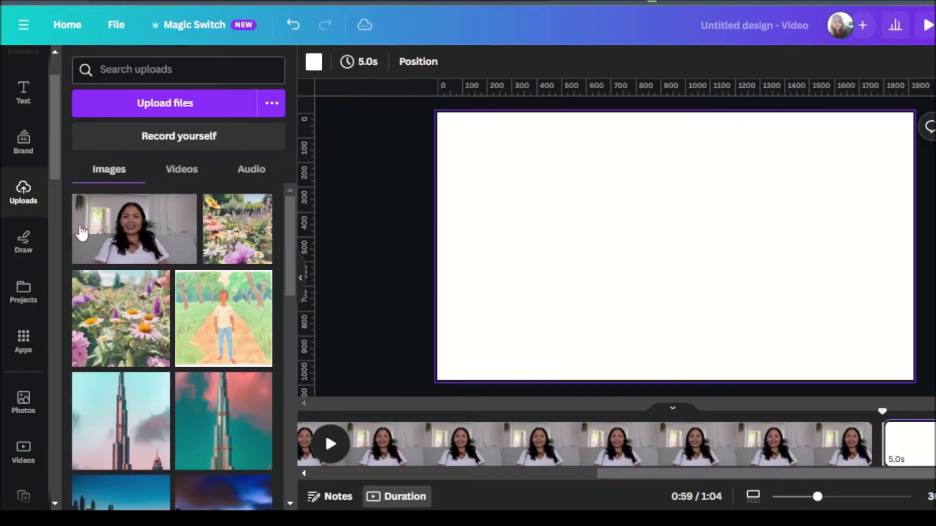
left_click(130, 240)
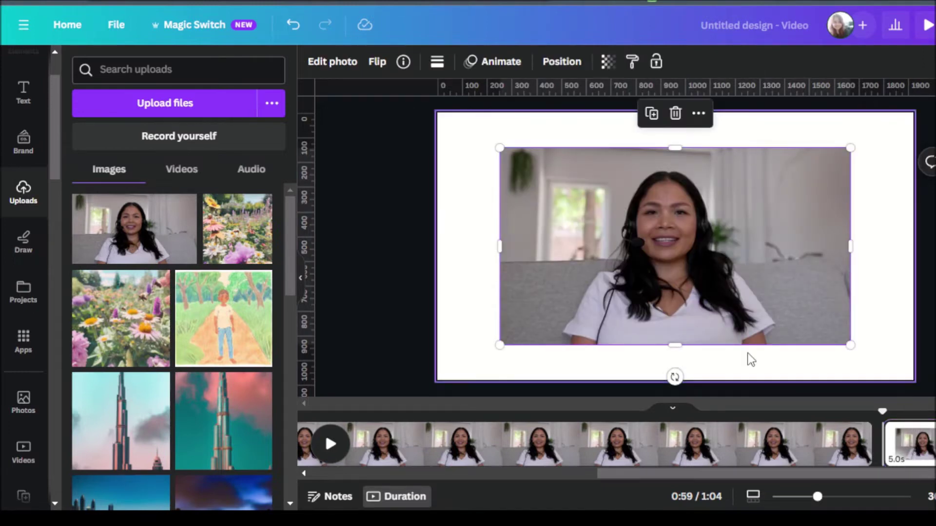
left_click(353, 70)
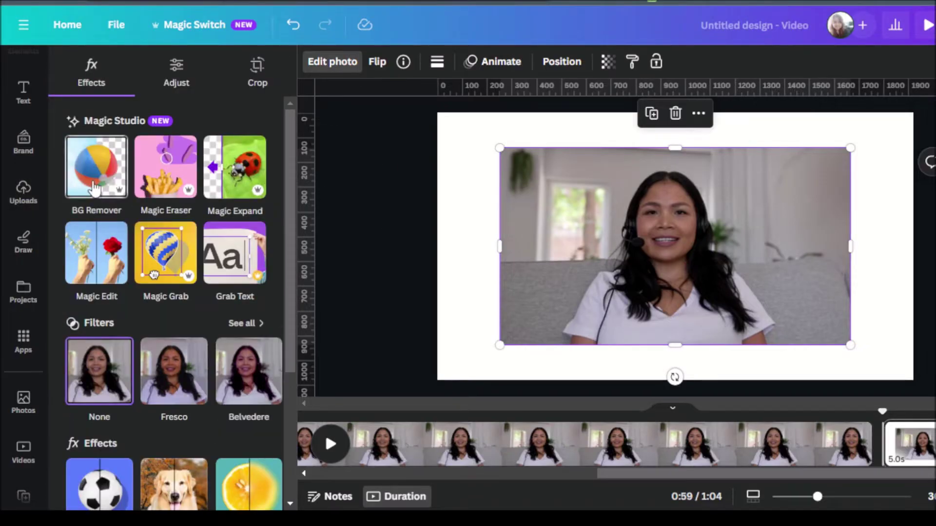
Cut the presenter out of her room with Magic Studio's BG Remover
left_click(95, 187)
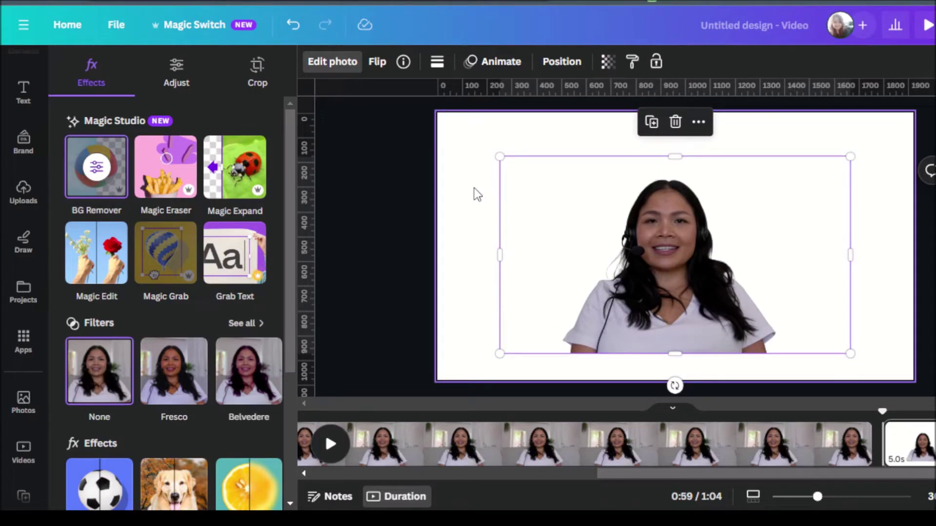
Launch Magic Media from Apps > Your apps and start the image prompt
left_click(7, 359)
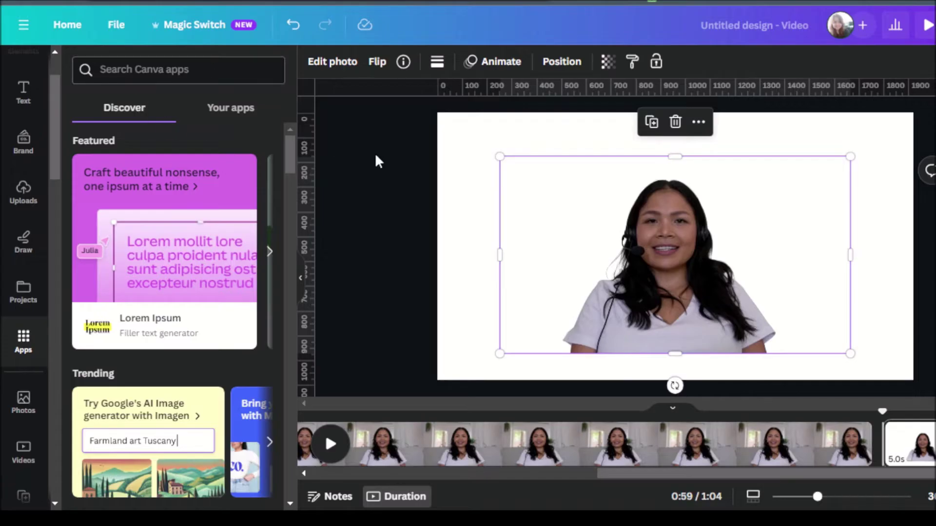
left_click(253, 113)
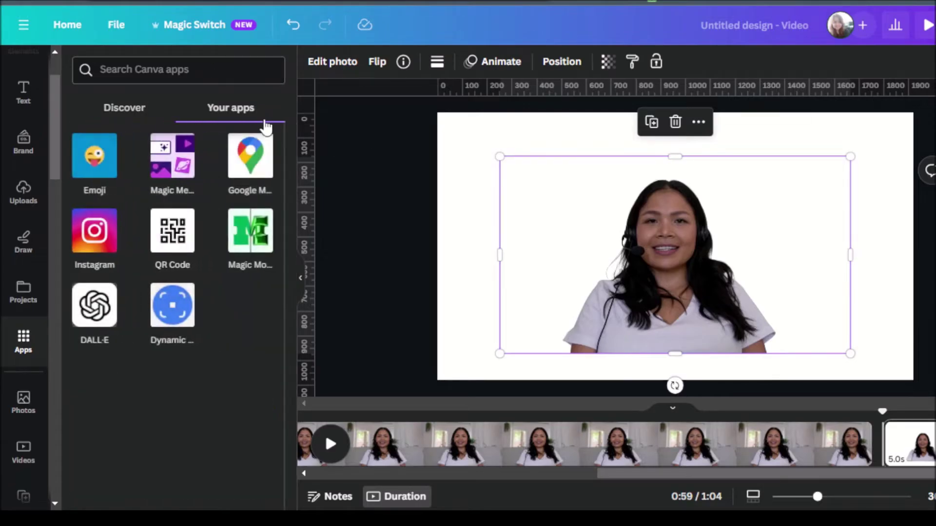
left_click(182, 171)
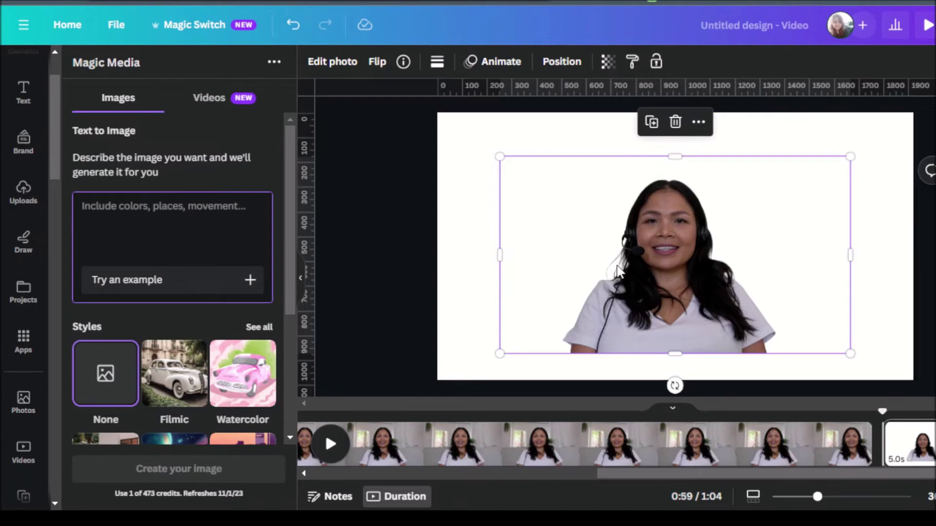
left_click(140, 208)
Generate Photo-style landscape images from the prompt 'office interior as a background on a video call'
left_click(266, 255)
left_click(210, 212)
type("office interior")
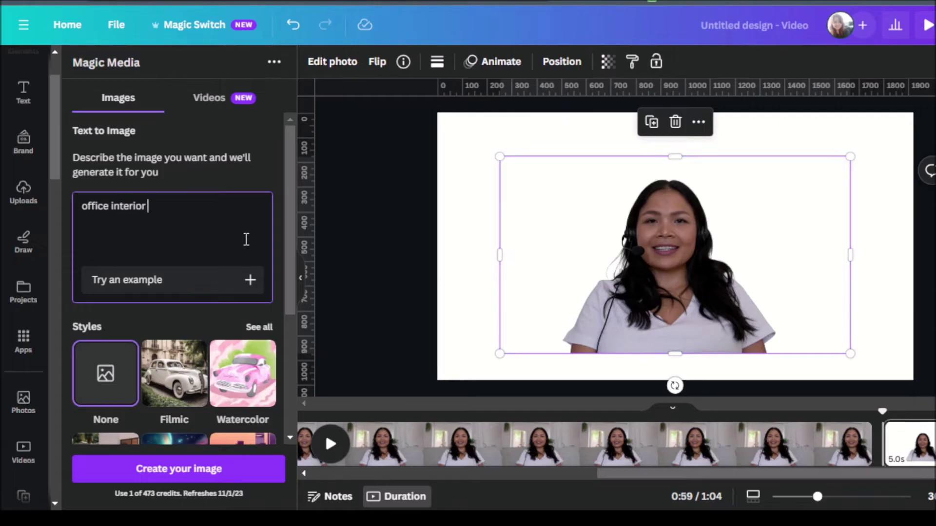
type(" as a background on a video call")
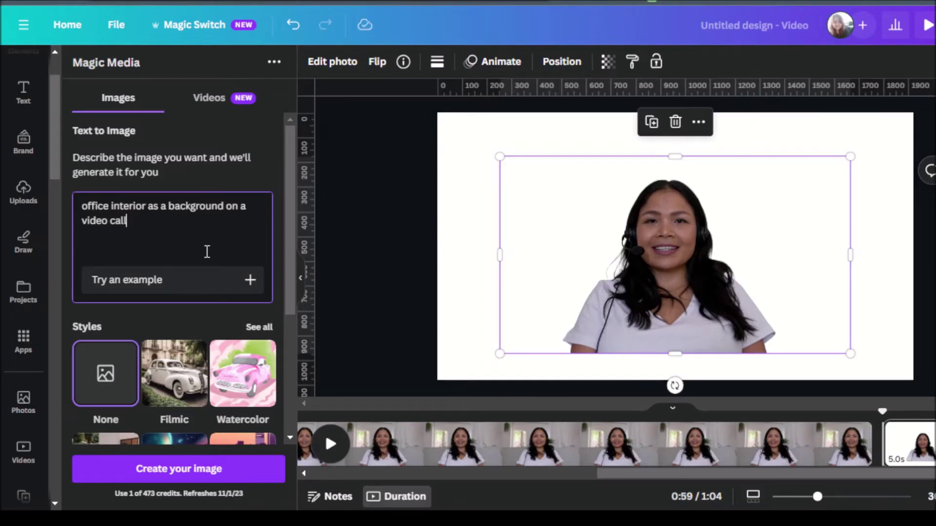
scroll(207, 252, "down", 3)
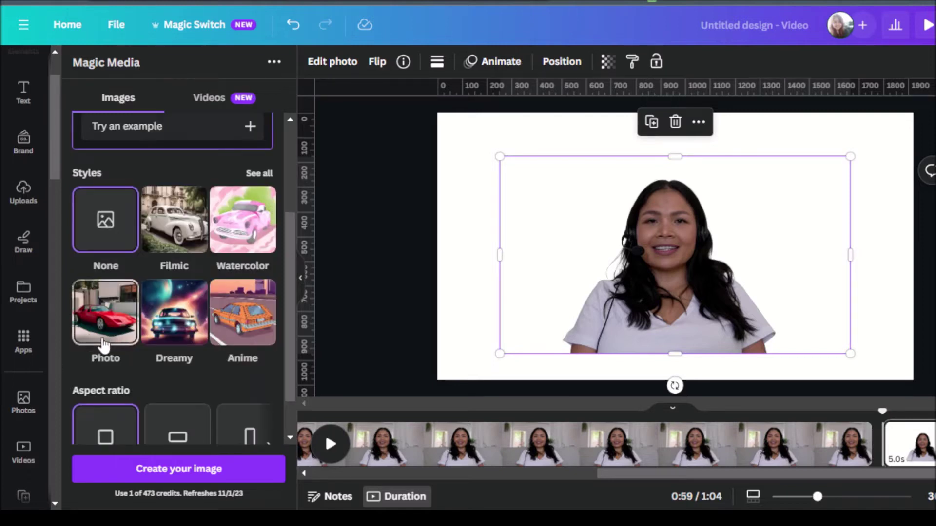
left_click(113, 322)
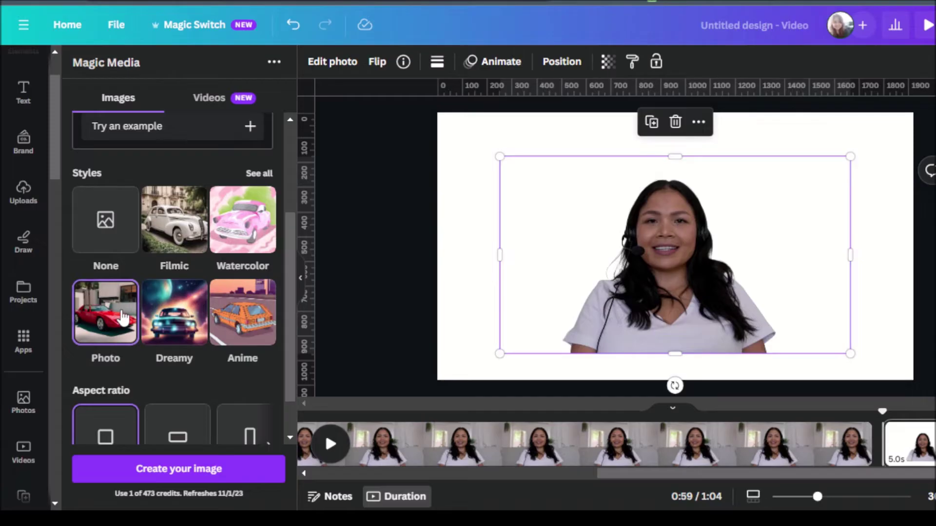
scroll(123, 318, "down", 1)
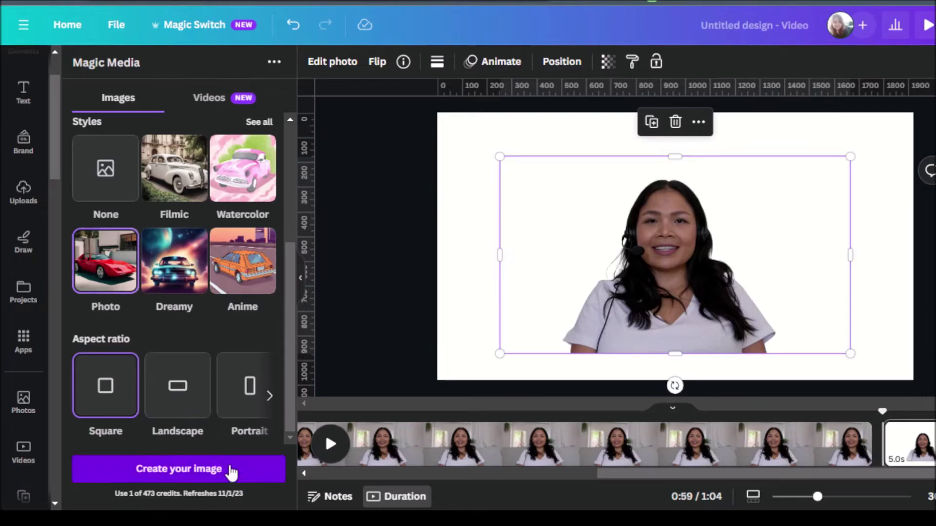
left_click(178, 396)
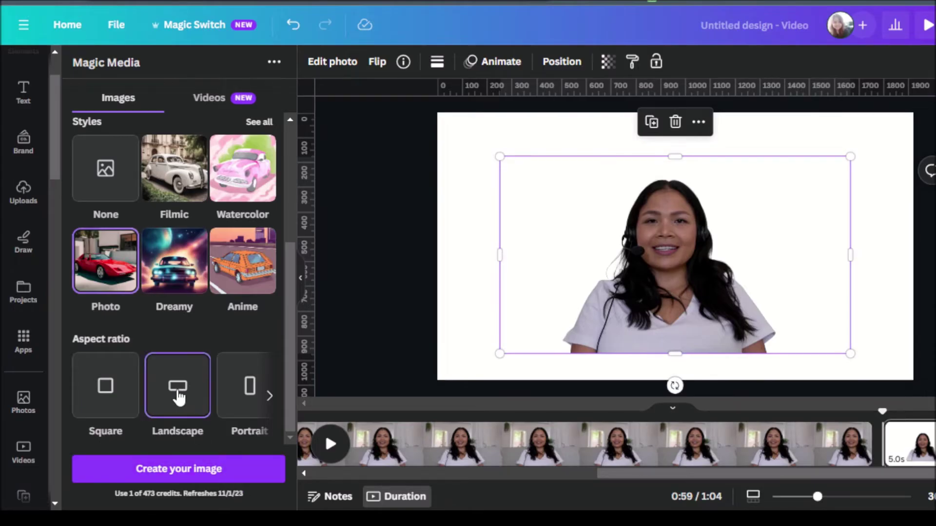
left_click(188, 482)
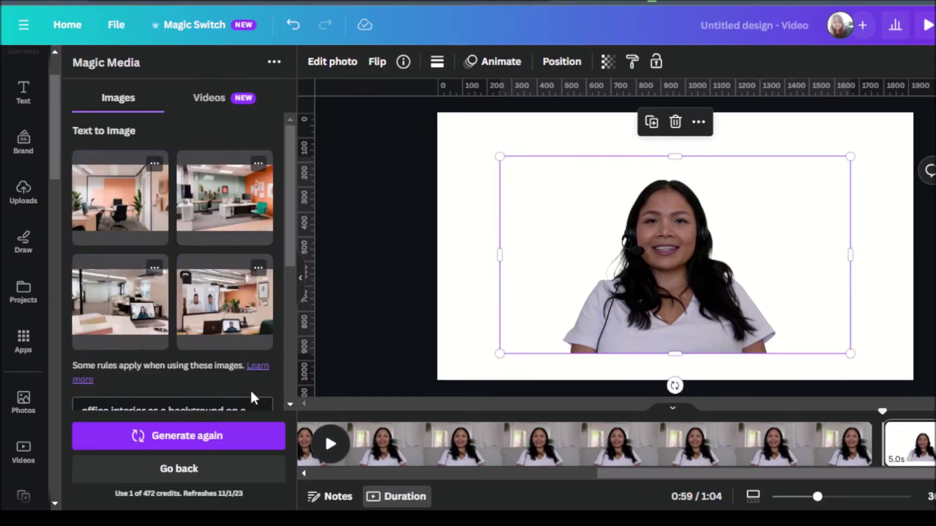
key("Escape")
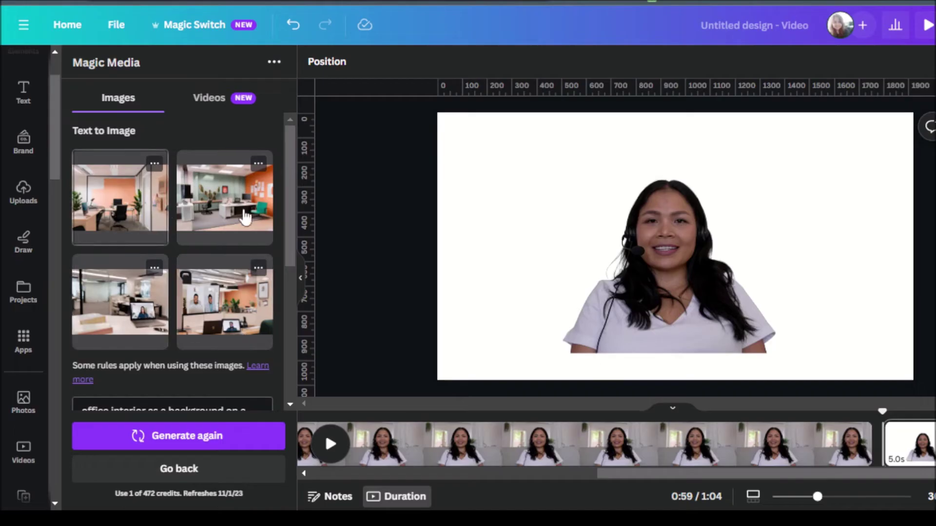
Add the second office image, send it to the back, and enlarge it behind the presenter
left_click(214, 209)
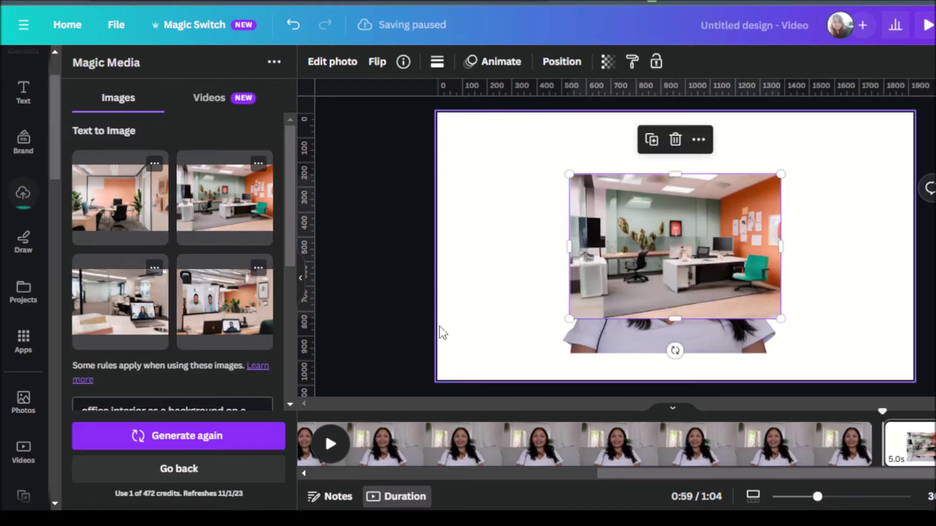
scroll(239, 322, "down", 3)
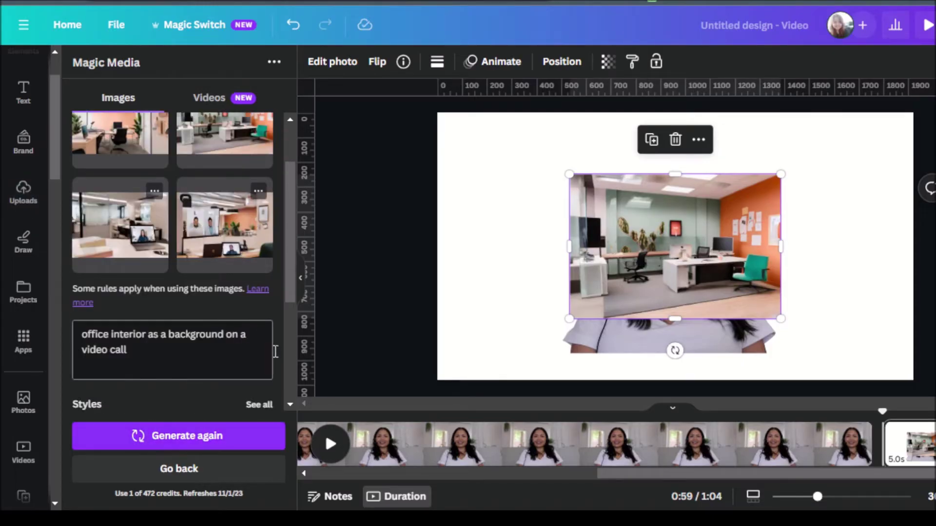
scroll(205, 390, "up", 2)
left_click(578, 75)
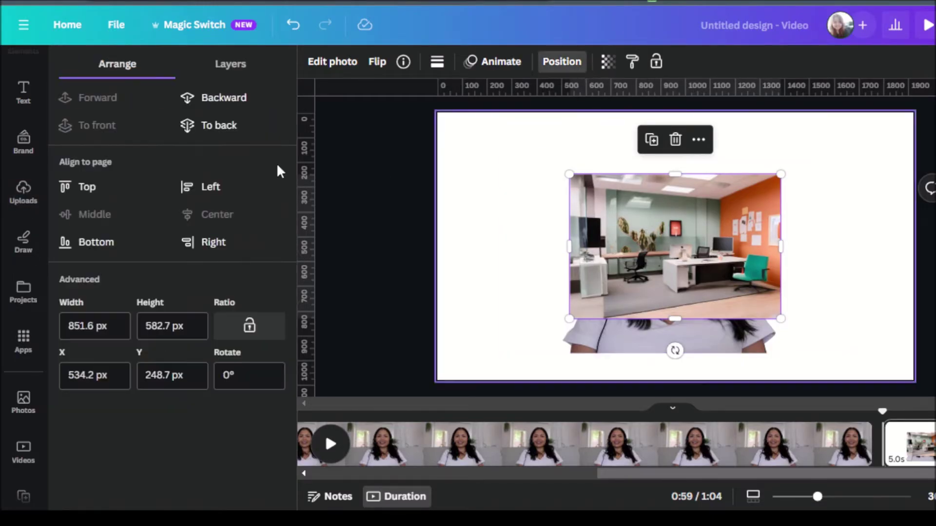
left_click(230, 131)
left_click_drag(569, 174, 495, 132)
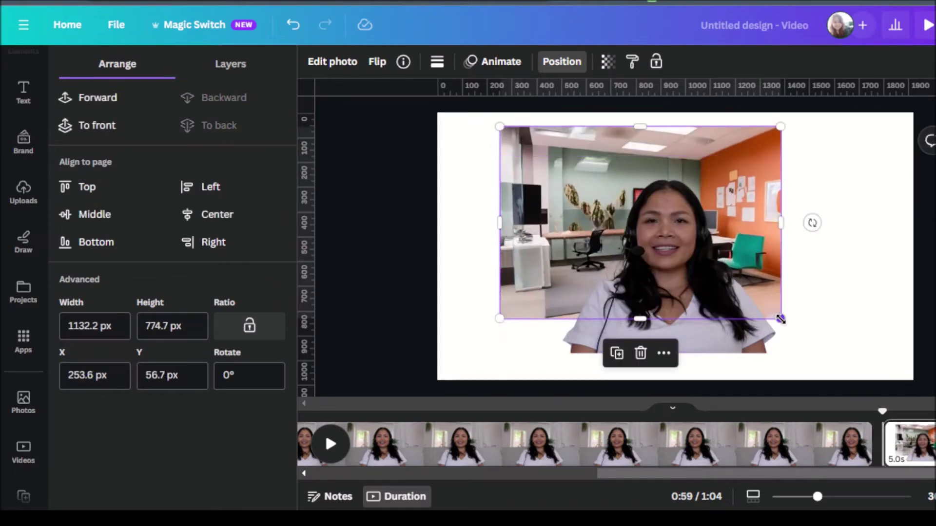
left_click_drag(780, 319, 871, 380)
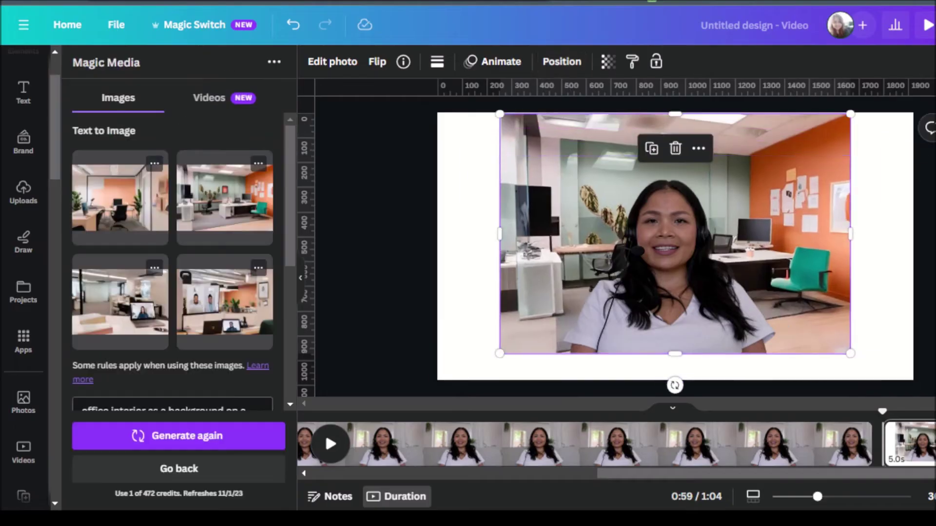
left_click(401, 330)
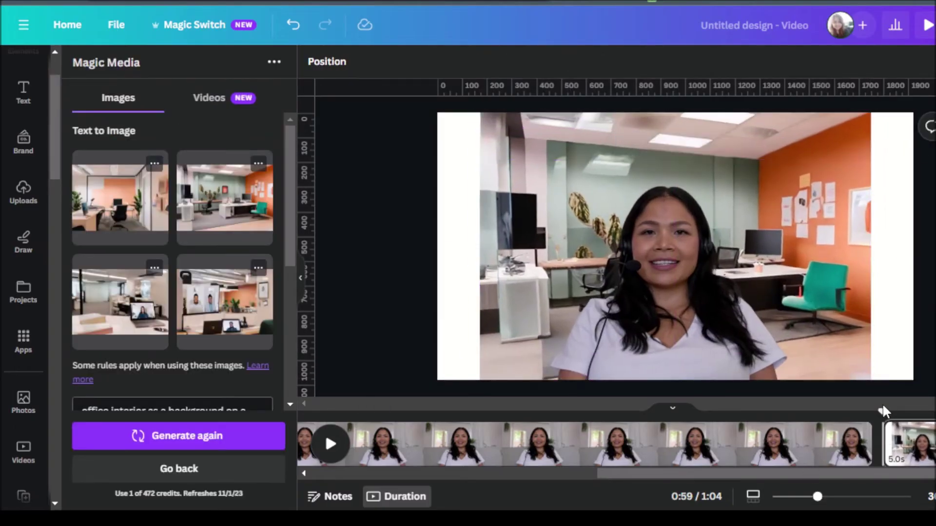
Scrub playback to 1:01, select the office backdrop, and open Edit photo
left_click_drag(881, 407, 906, 411)
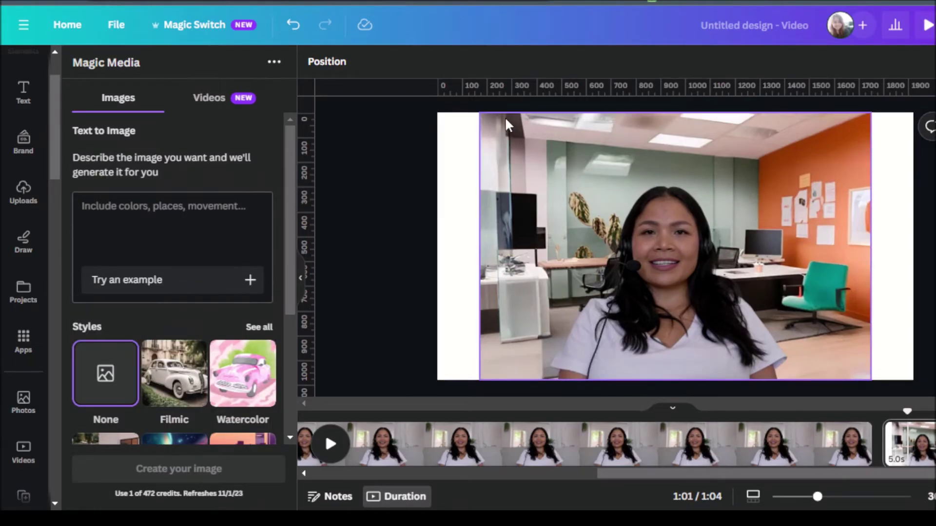
left_click(506, 120)
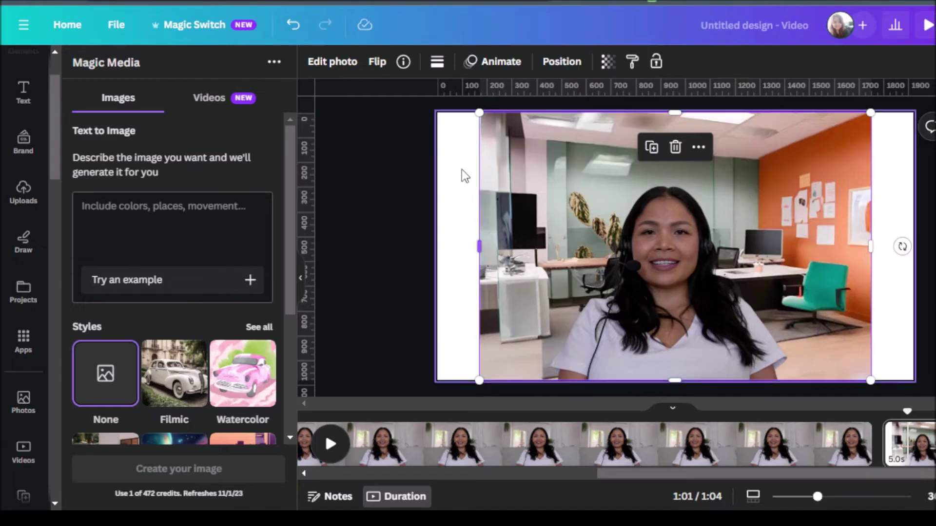
left_click(343, 63)
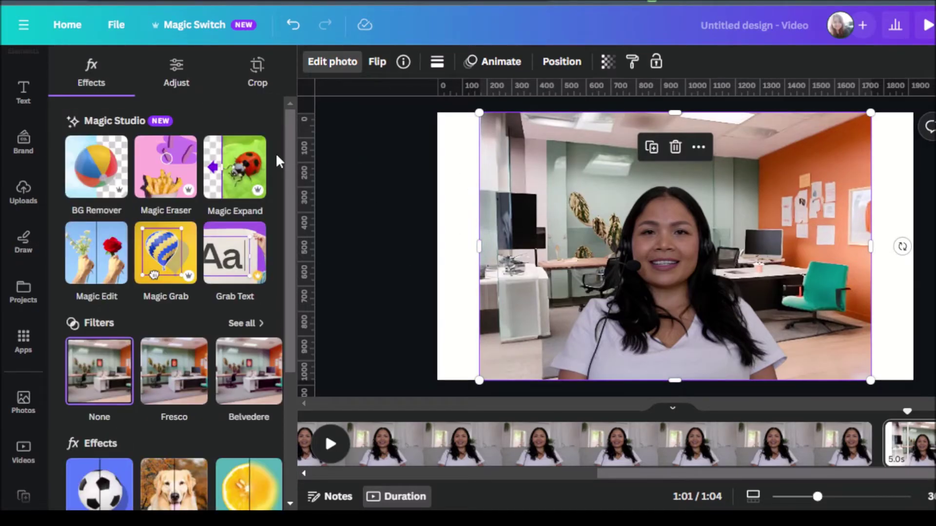
Magic Expand the office backdrop to Whole Page and keep the lower-right variant
left_click(233, 188)
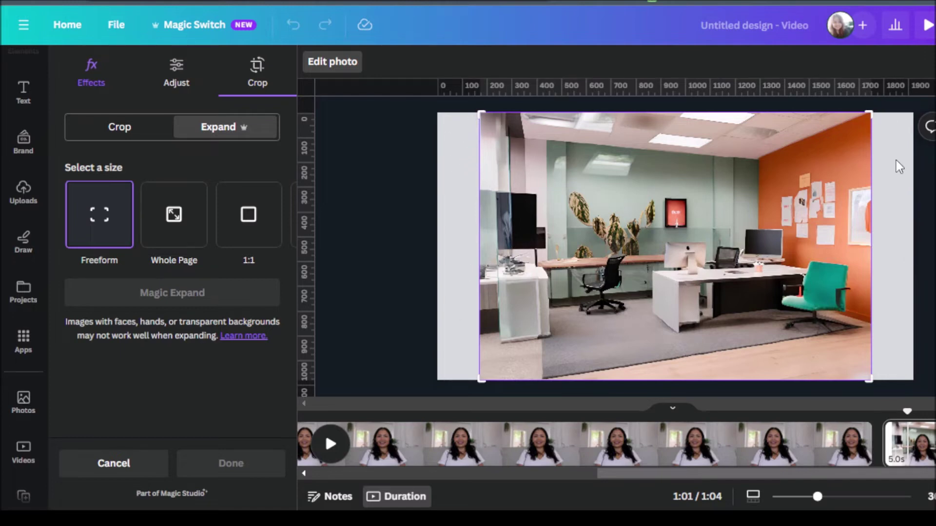
left_click(166, 224)
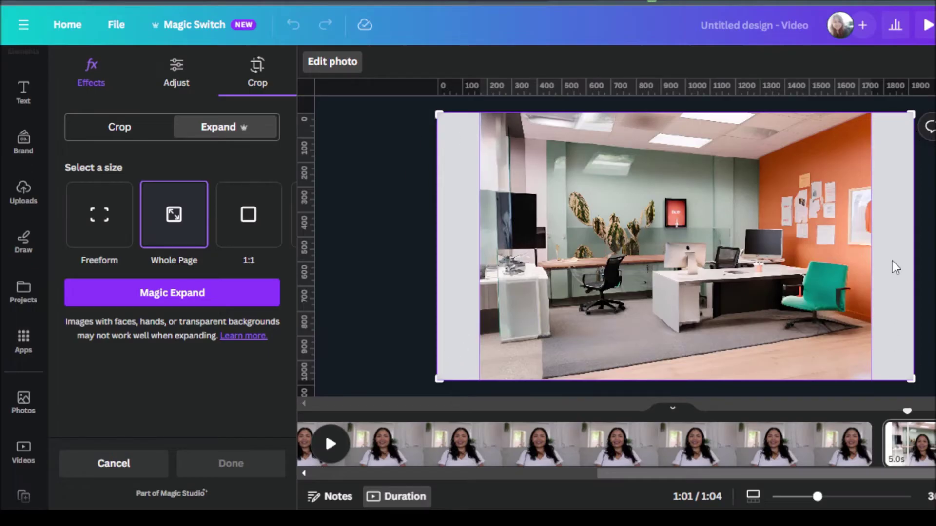
left_click(171, 294)
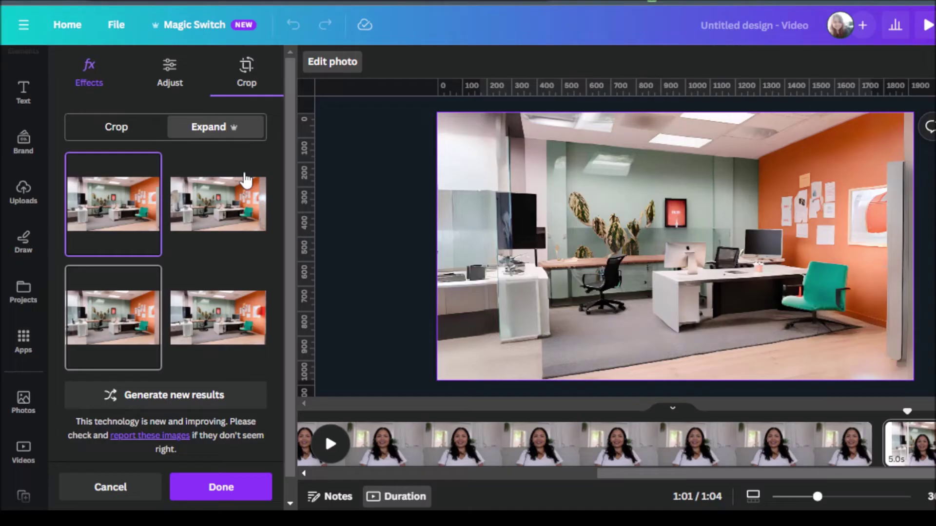
left_click(218, 316)
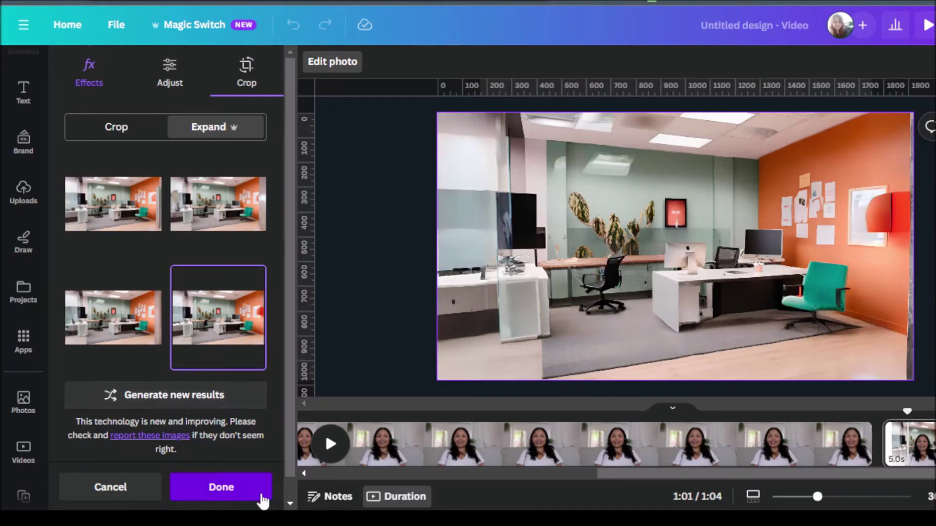
left_click(237, 497)
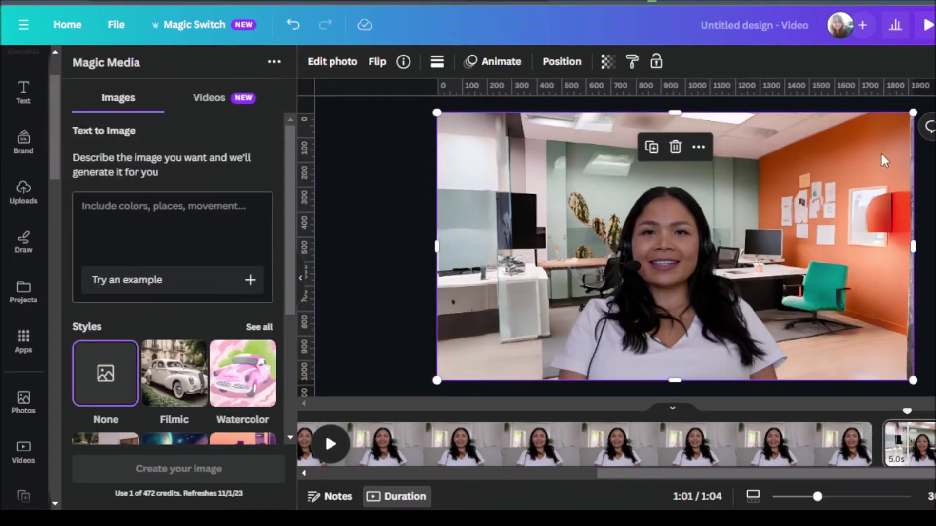
In Magic Edit, paint over the orange wall with brush size 100
left_click(318, 185)
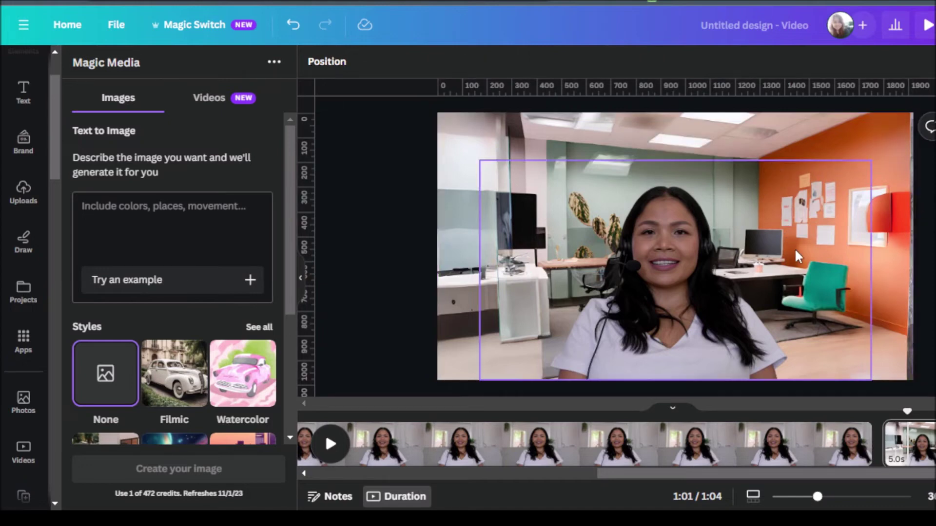
left_click(902, 139)
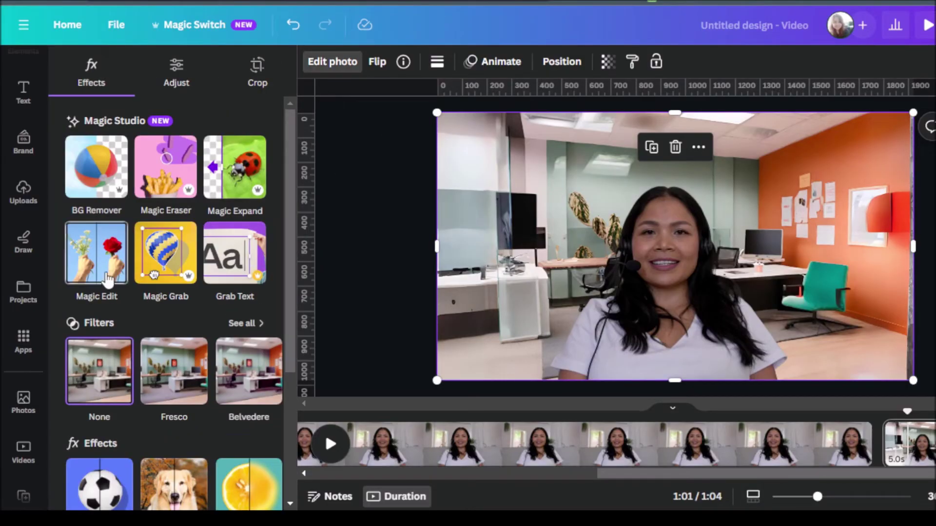
left_click(101, 284)
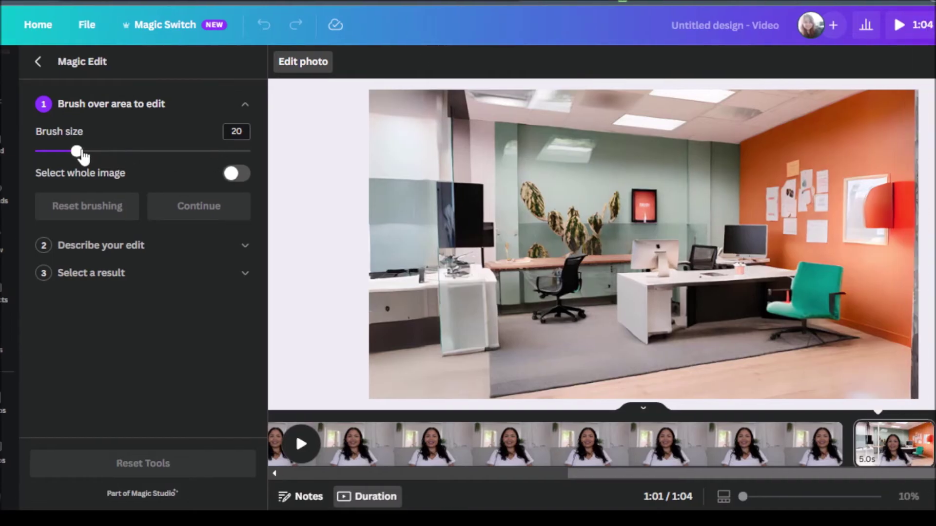
left_click_drag(92, 153, 149, 151)
mouse_move(206, 157)
left_mouse_down()
mouse_move(259, 155)
mouse_move(198, 152)
mouse_move(271, 160)
left_mouse_up()
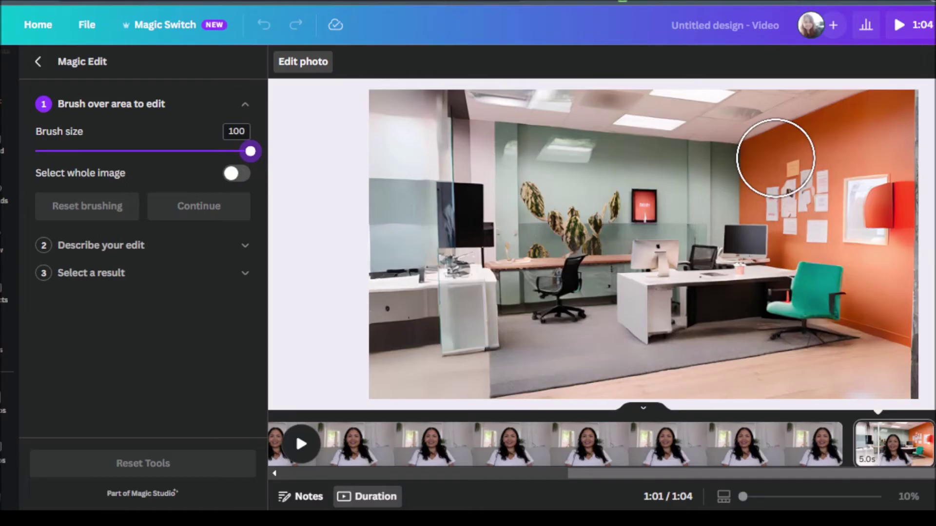
mouse_move(775, 158)
left_mouse_down()
mouse_move(861, 226)
mouse_move(790, 241)
mouse_move(741, 229)
left_mouse_up()
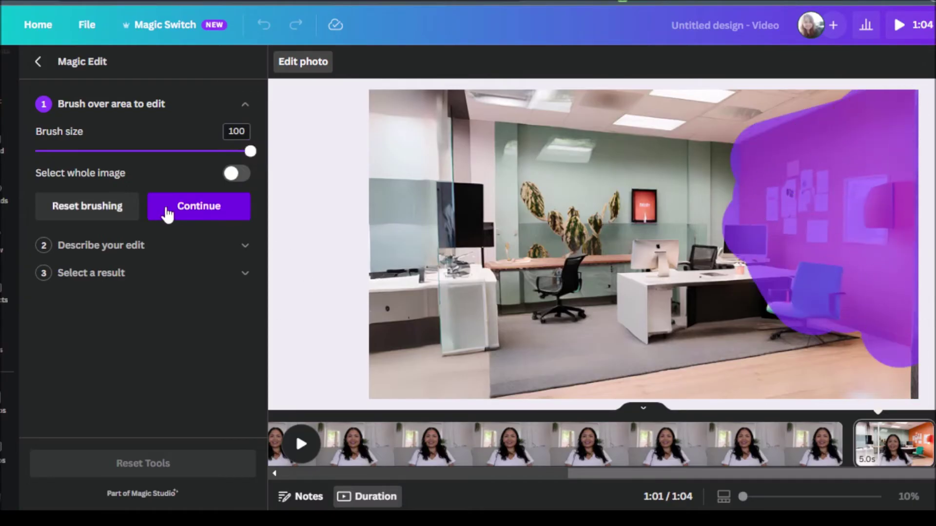
Generate edits from 'change wall color to green' and apply the second result
left_click(189, 208)
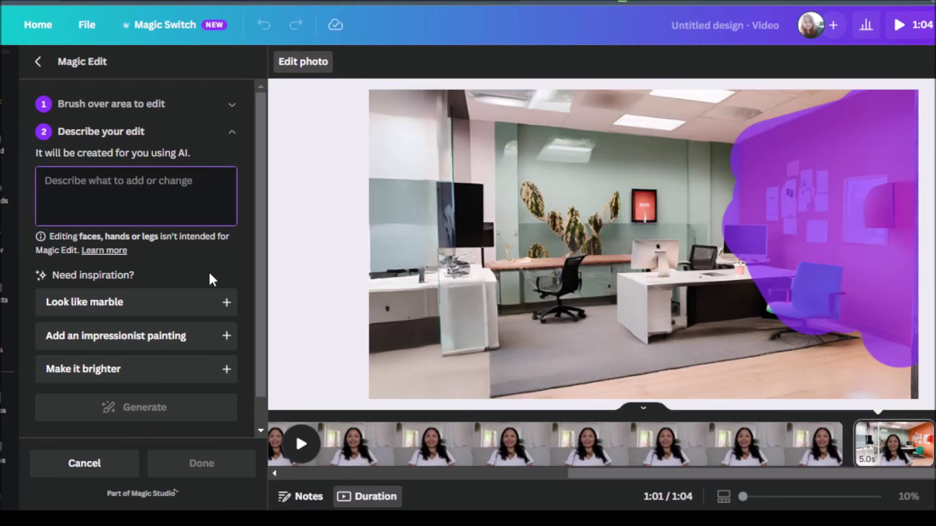
type("change wa")
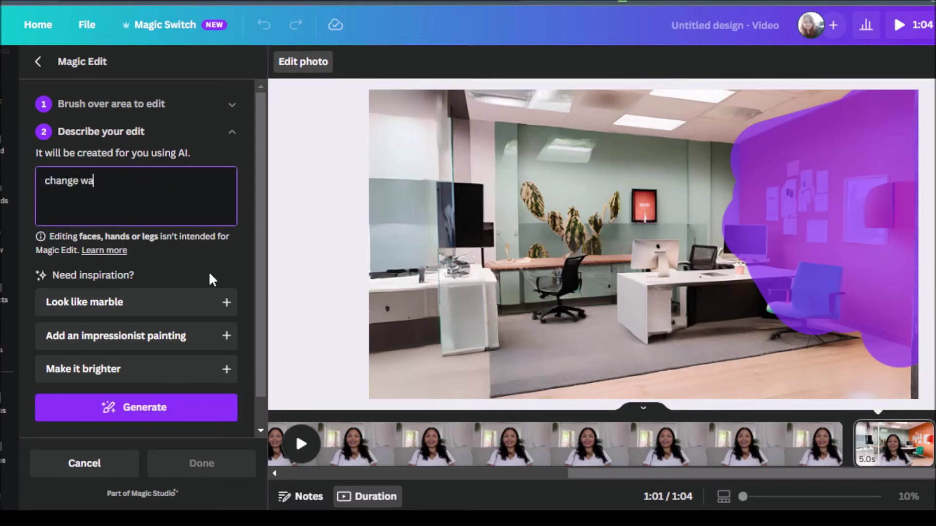
type("ll color to green")
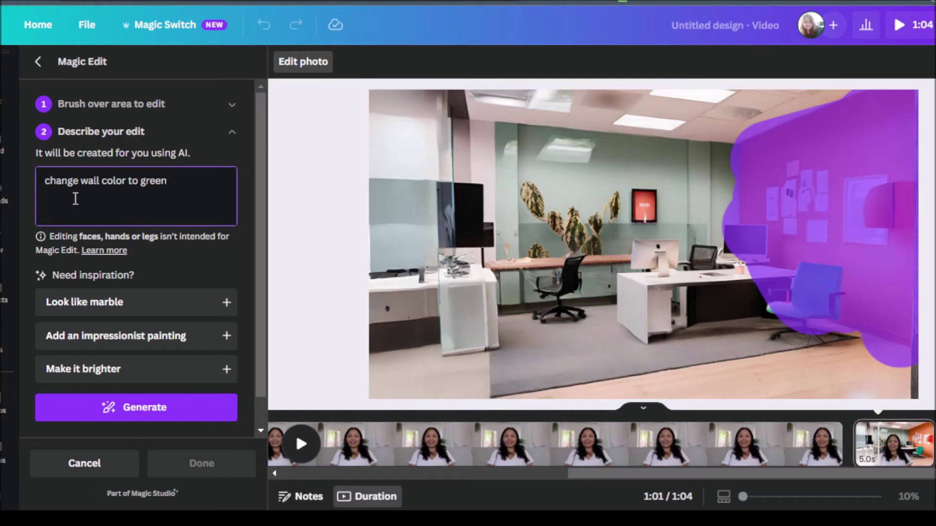
left_click(138, 412)
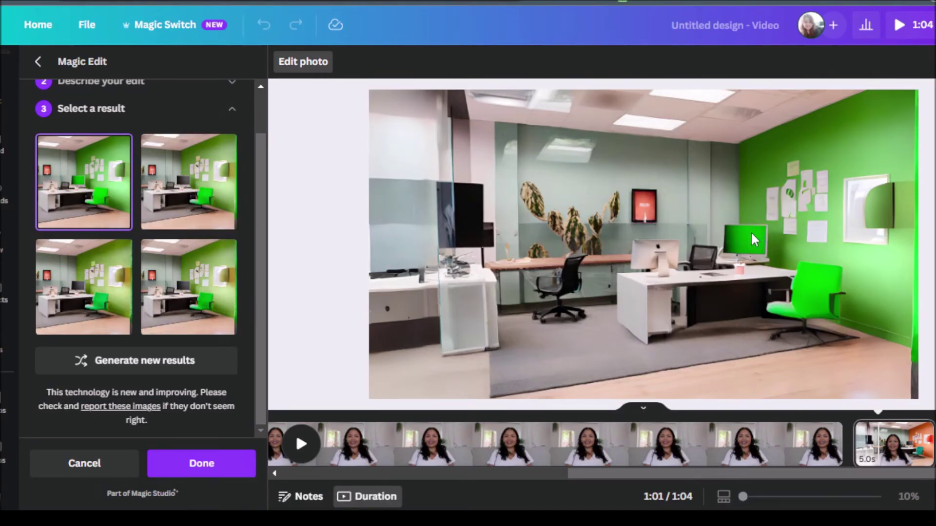
left_click(196, 212)
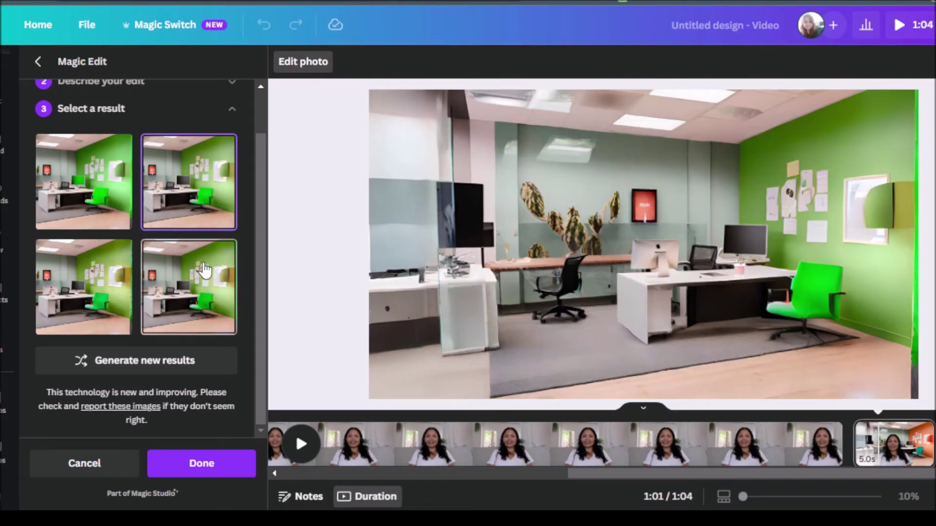
left_click(201, 280)
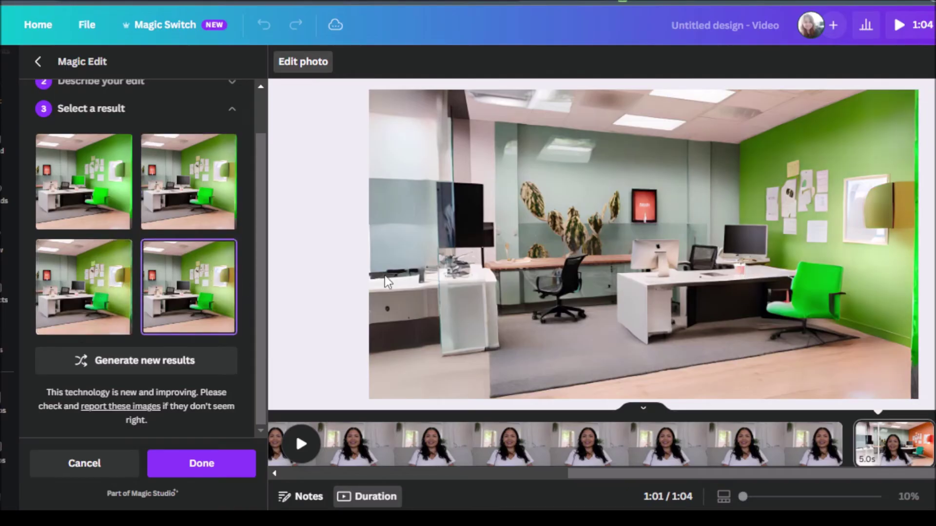
left_click(215, 198)
left_click(209, 465)
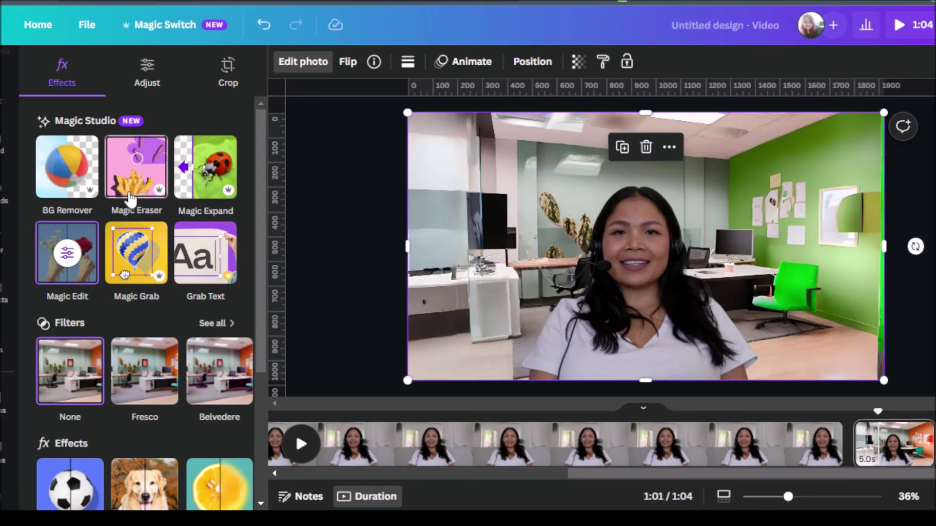
Erase the purple panel at the backdrop's lower-left using Magic Eraser at brush size 100
left_click(129, 199)
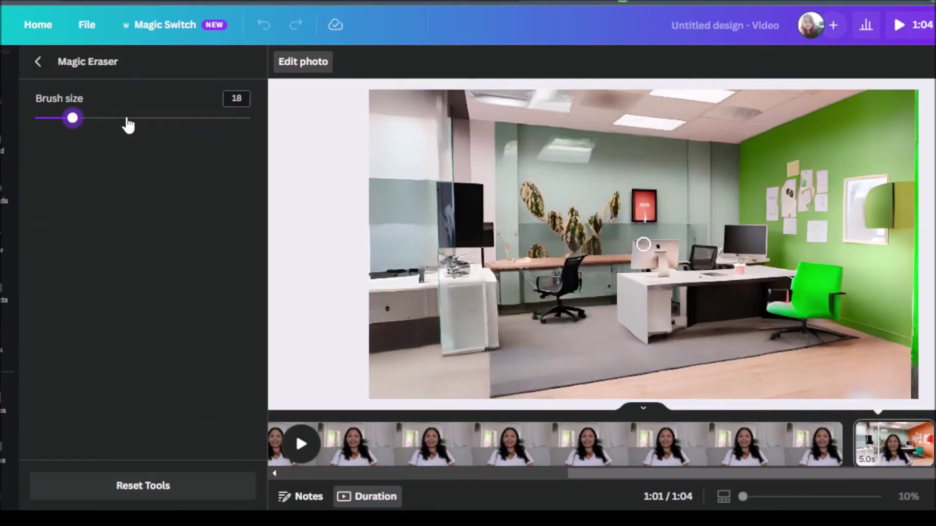
mouse_move(125, 119)
left_mouse_down()
mouse_move(253, 118)
mouse_move(88, 118)
mouse_move(271, 116)
left_mouse_up()
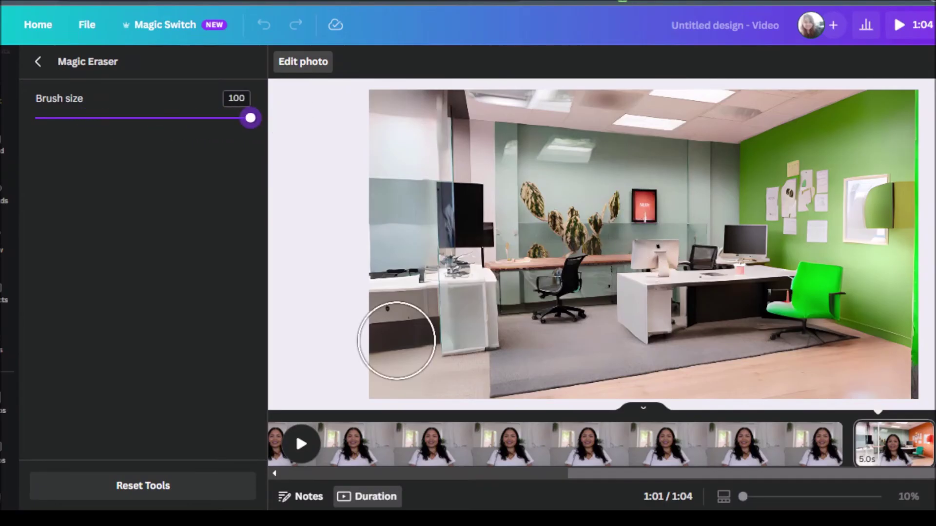
mouse_move(396, 340)
left_mouse_down()
mouse_move(407, 131)
mouse_move(370, 94)
left_mouse_up()
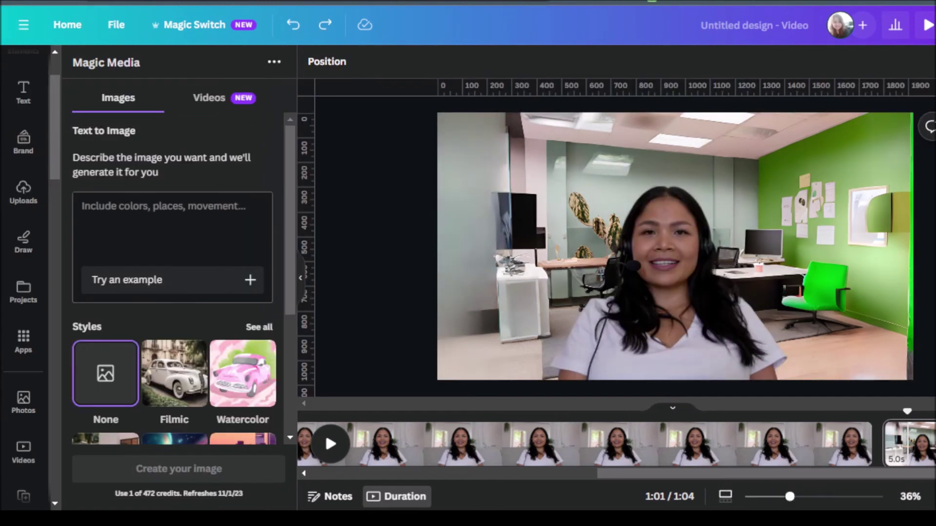
Strip the room from the presenter video with Background Remover, leaving her on plain white
left_click(594, 306)
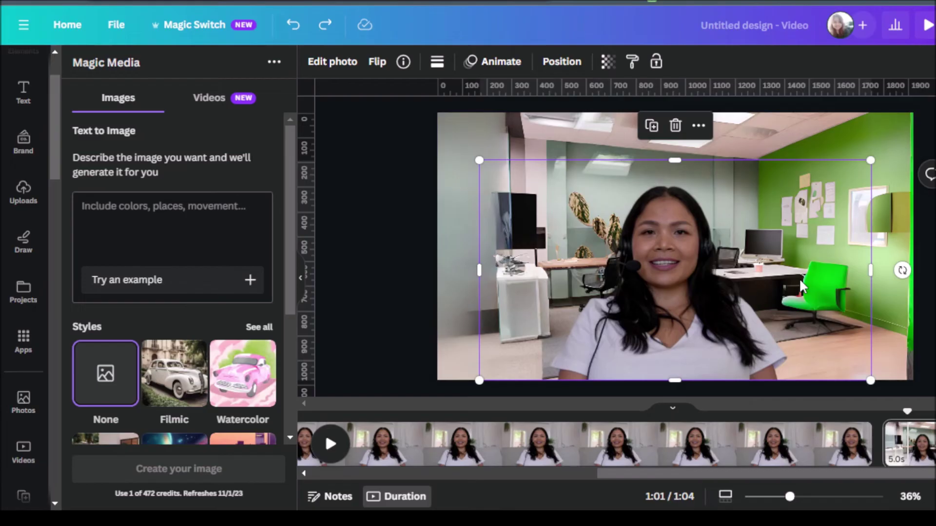
key("Delete")
left_click_drag(714, 469, 397, 468)
key("ctrl+z")
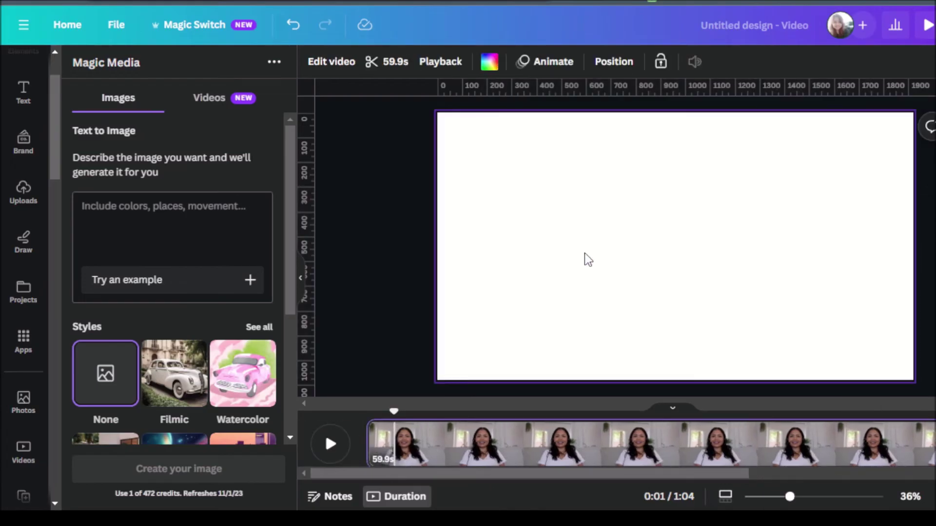
left_click(329, 62)
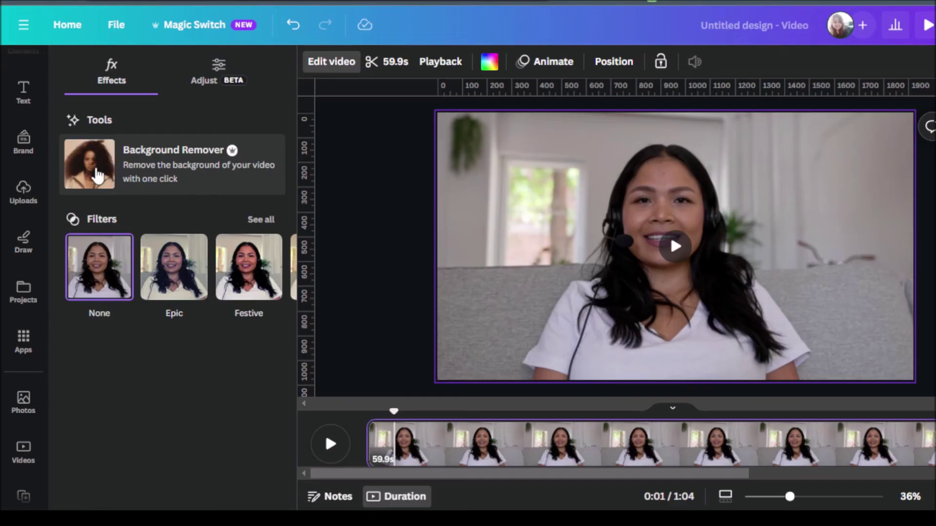
left_click(98, 175)
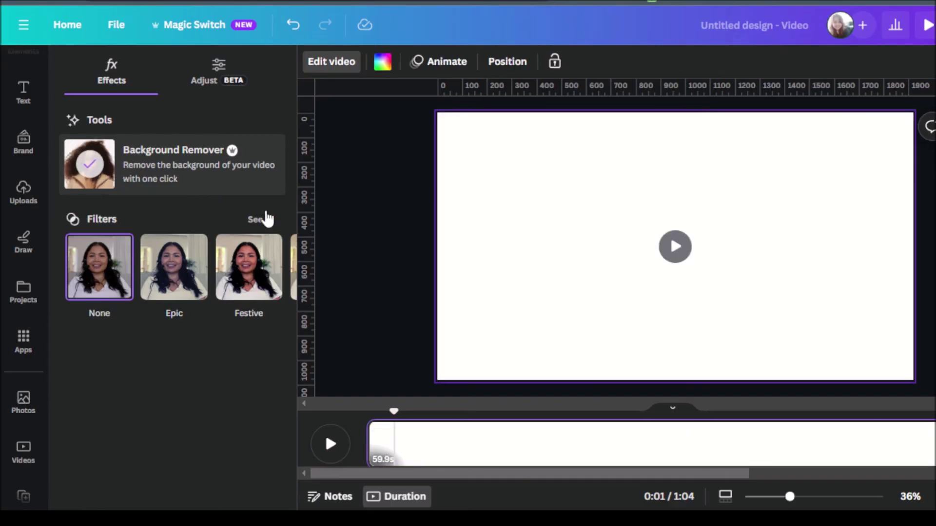
left_click_drag(394, 411, 417, 418)
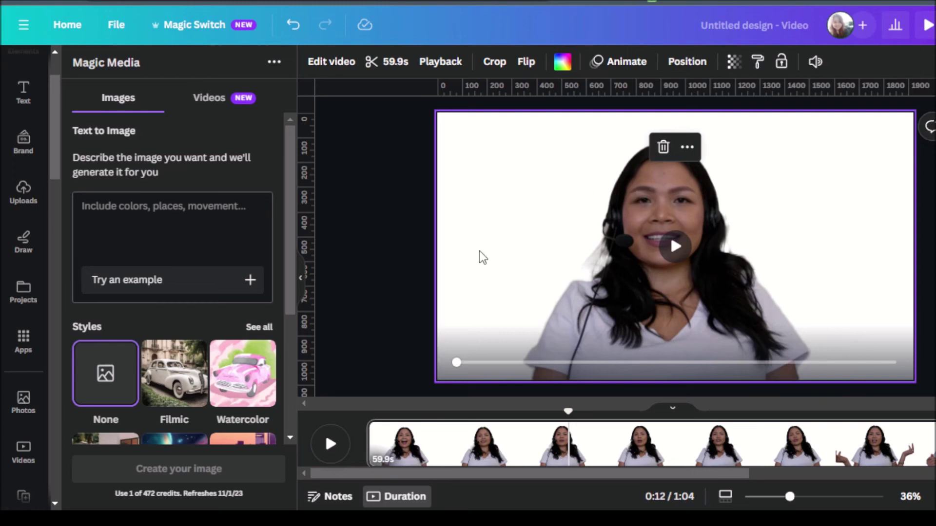
Detach the presenter video from the page background
right_click(526, 241)
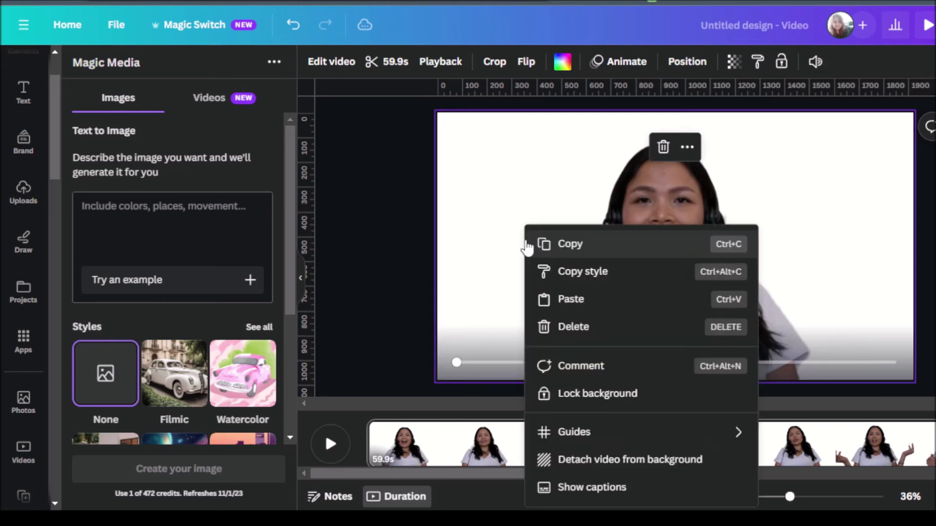
left_click(607, 465)
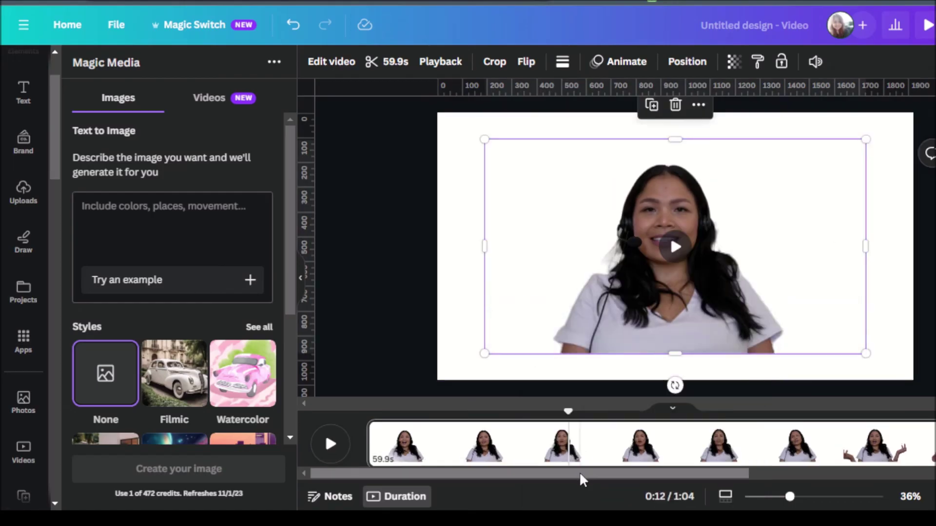
left_click_drag(579, 472, 867, 472)
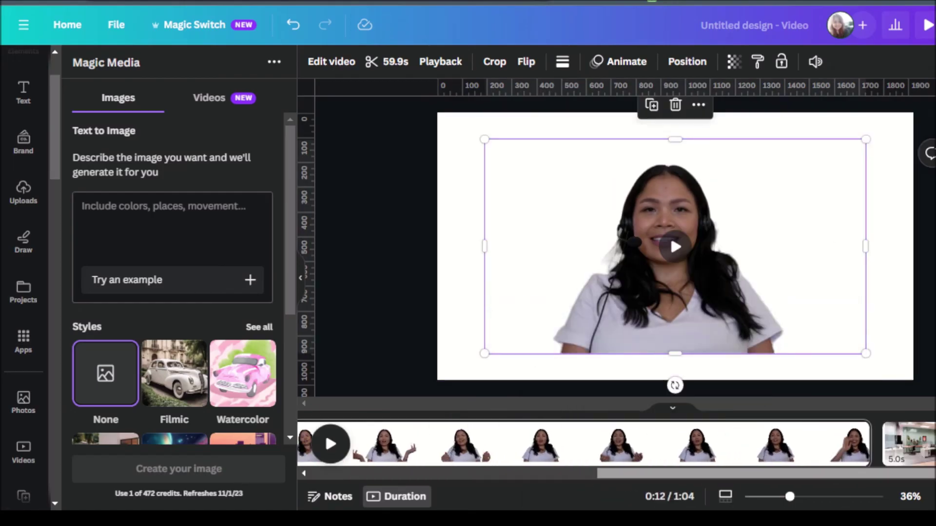
Move the green-walled office photo from the next clip onto the presenter's page as background
left_click(916, 426)
left_click(894, 220)
key("Delete")
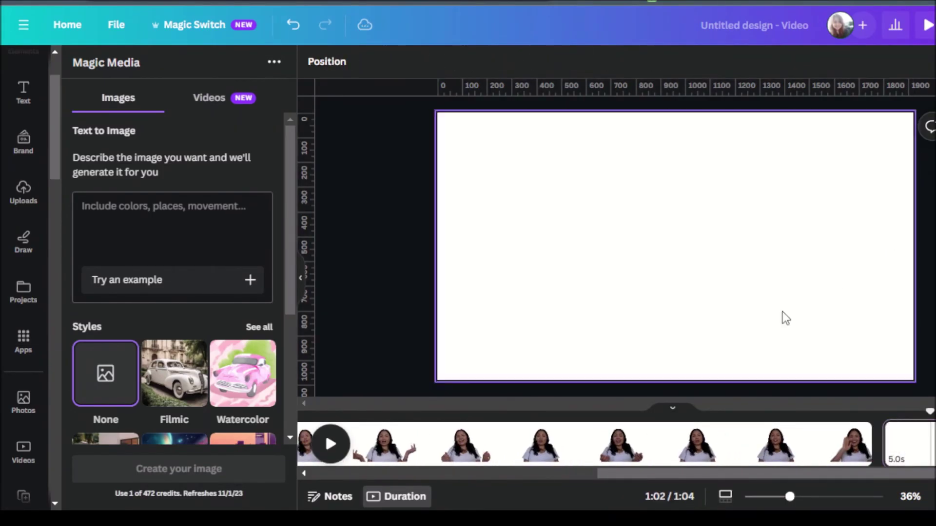
left_click(710, 461)
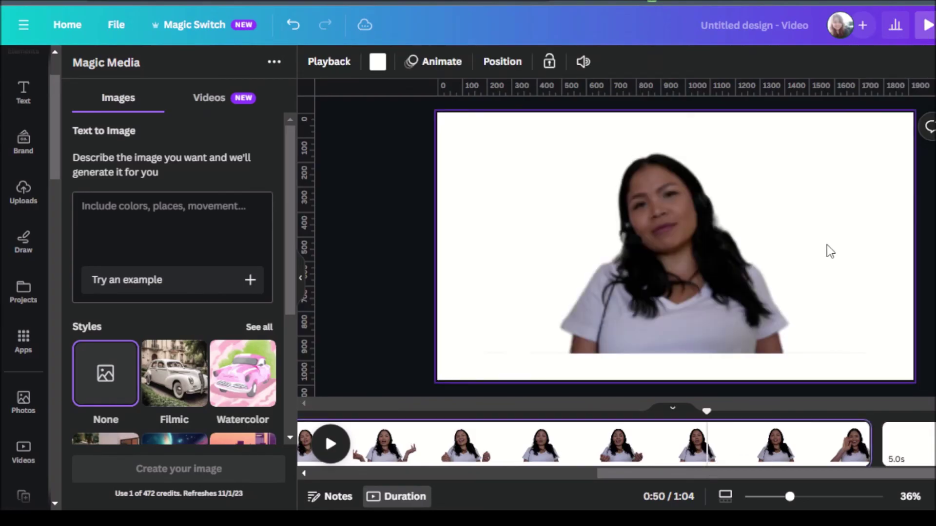
key("ctrl+z")
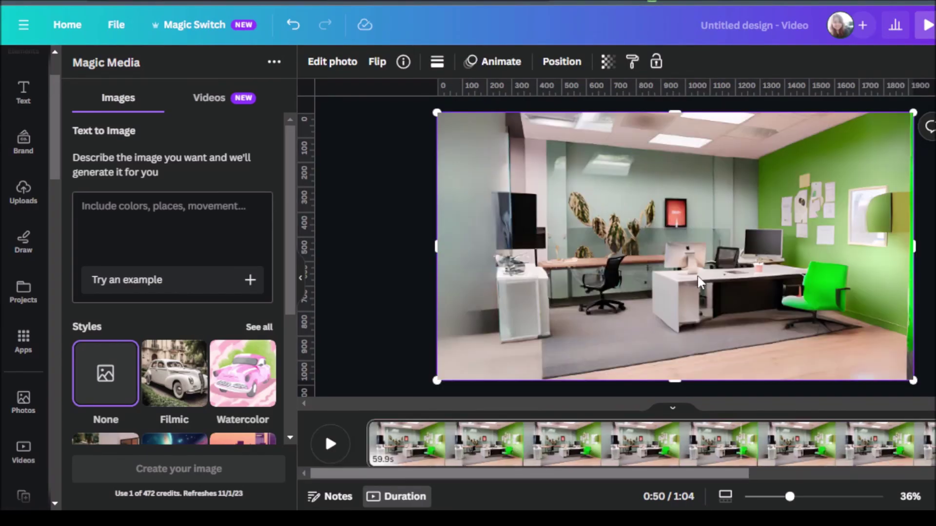
right_click(698, 276)
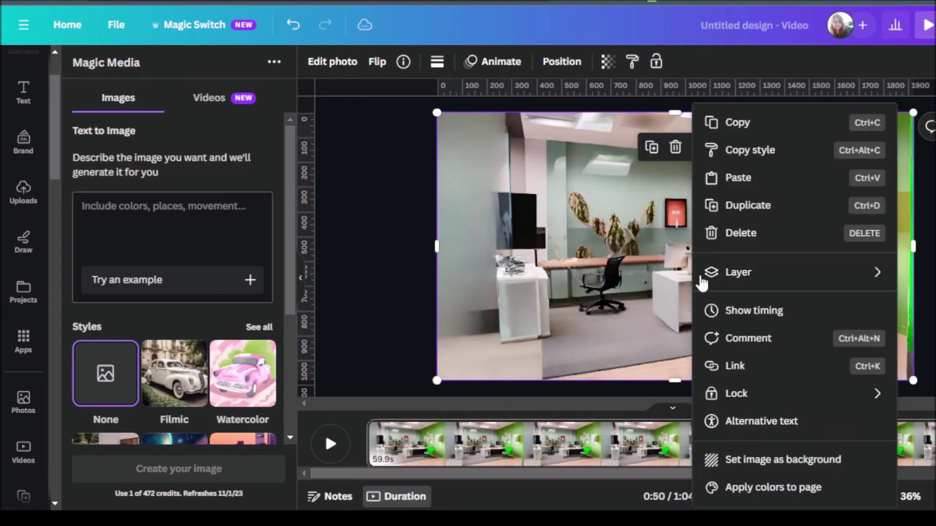
left_click(741, 462)
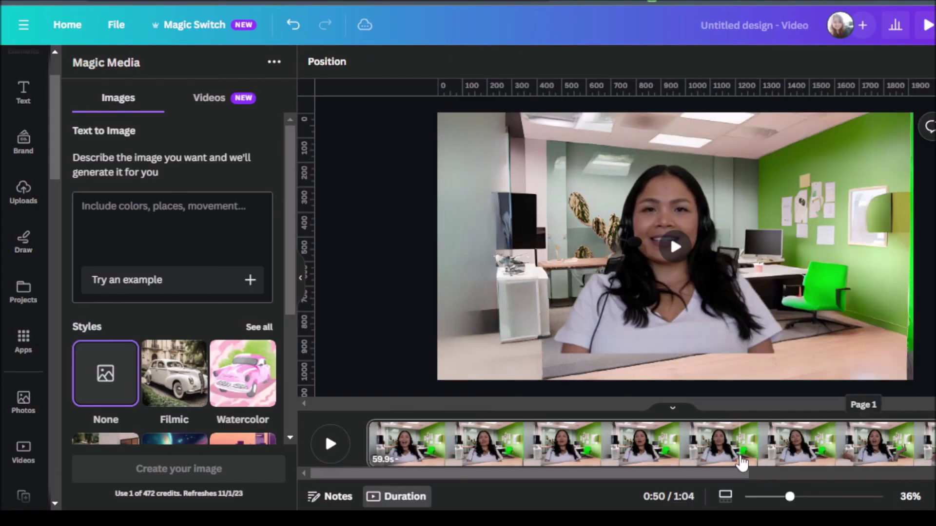
Enlarge the cut-out presenter video to fill the page
left_click(699, 265)
left_click_drag(866, 353, 897, 401)
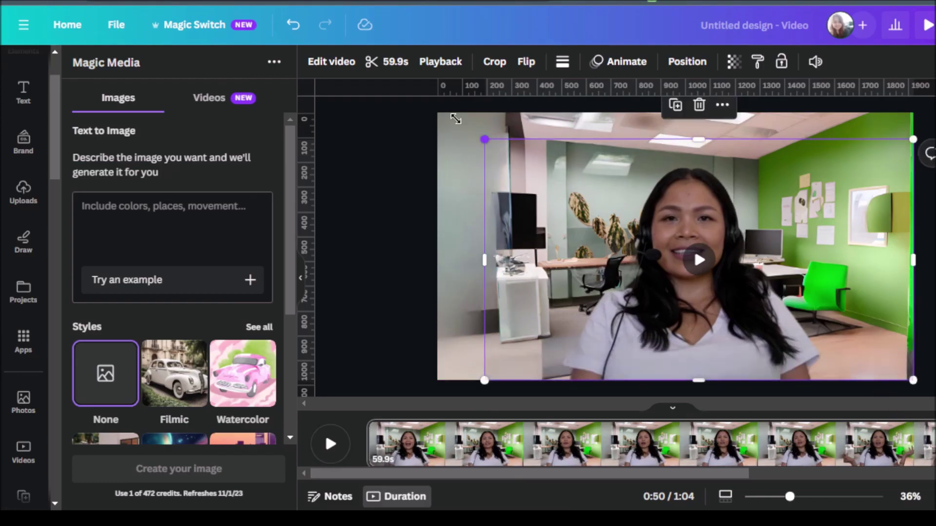
left_click_drag(456, 119, 438, 113)
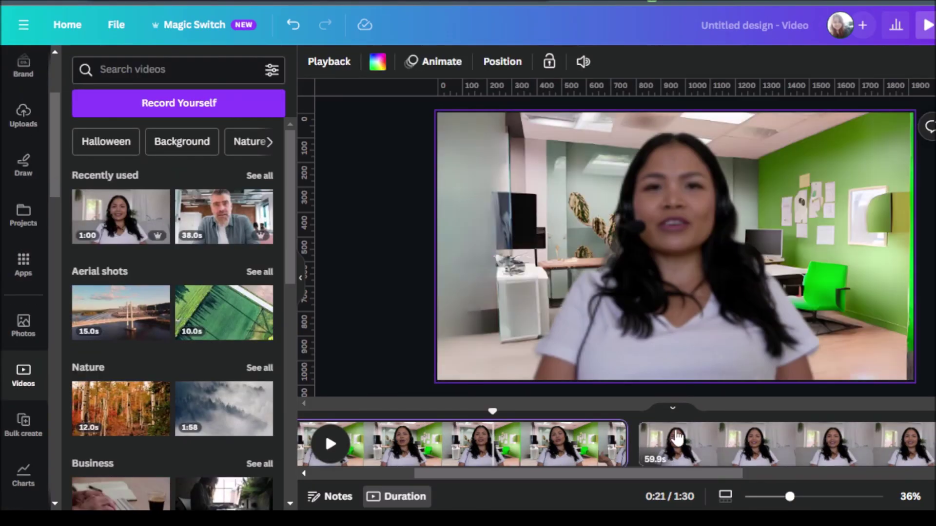
Add a 59.9s presenter clip after the 30.0s office scene, making the timeline 1:30
left_click(701, 445)
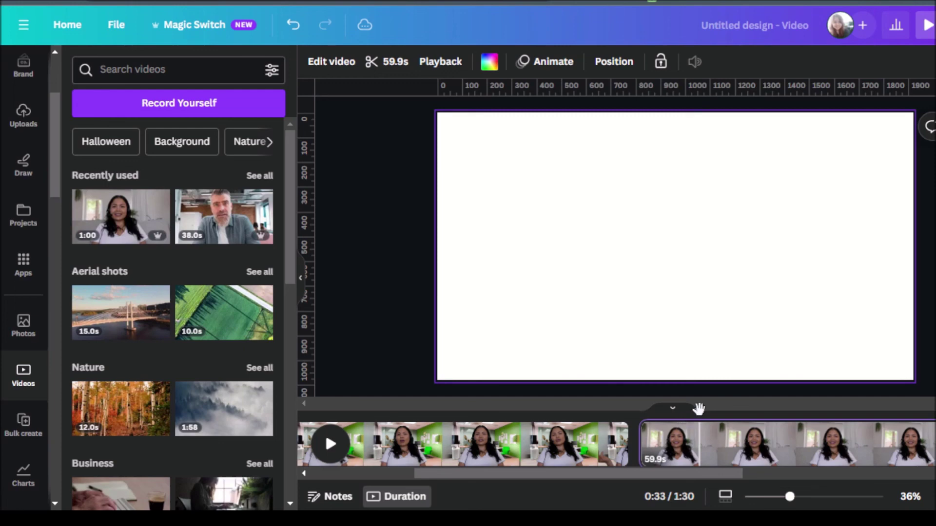
left_click_drag(698, 408, 428, 409)
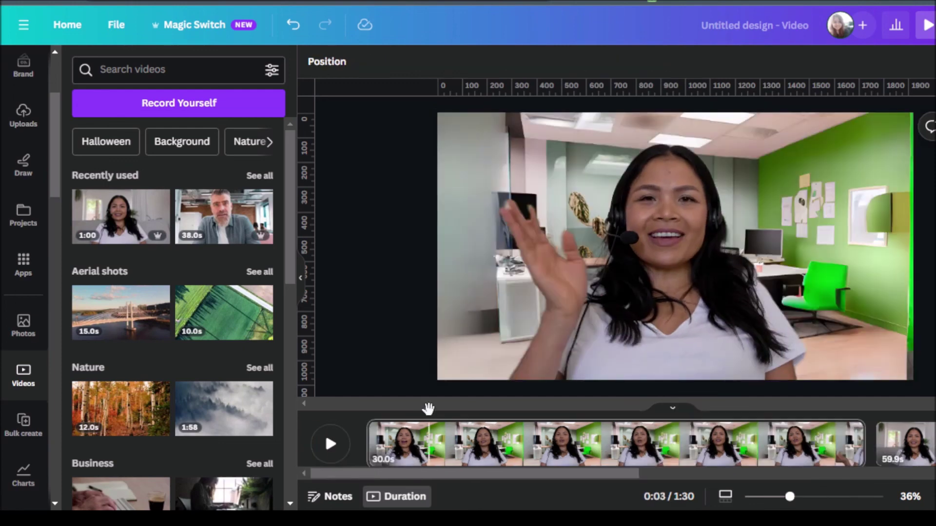